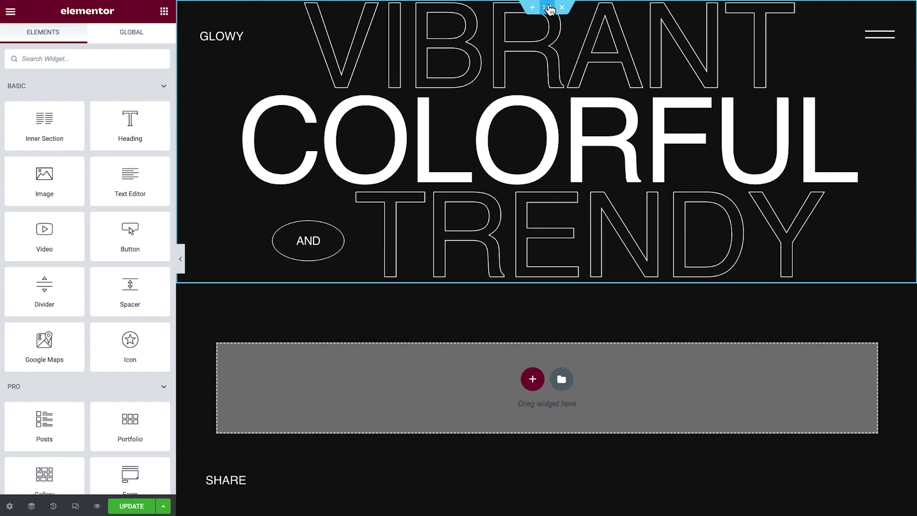
Set the hero section's content width to Full Width.
left_click(548, 8)
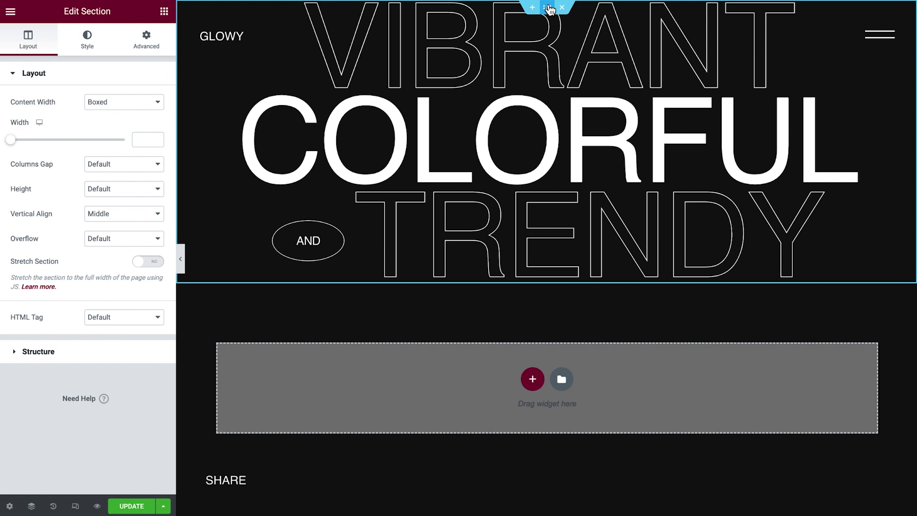
left_click(158, 103)
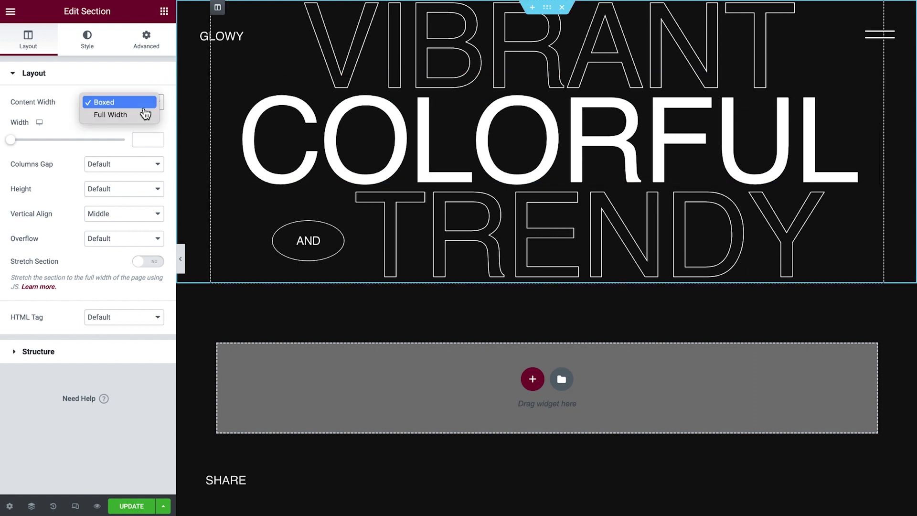
left_click(144, 115)
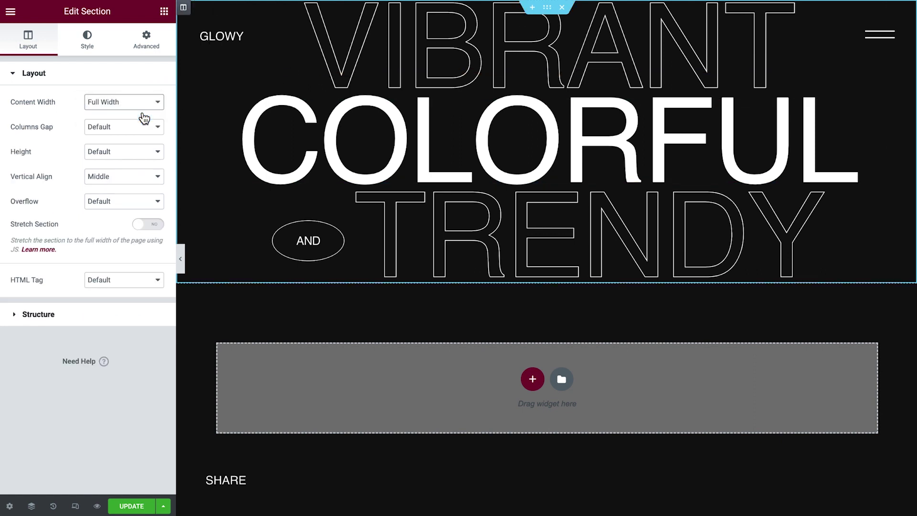
Give the hero section a minimum height of 100 VH and set its column position to Stretch.
left_click(128, 152)
left_click(128, 177)
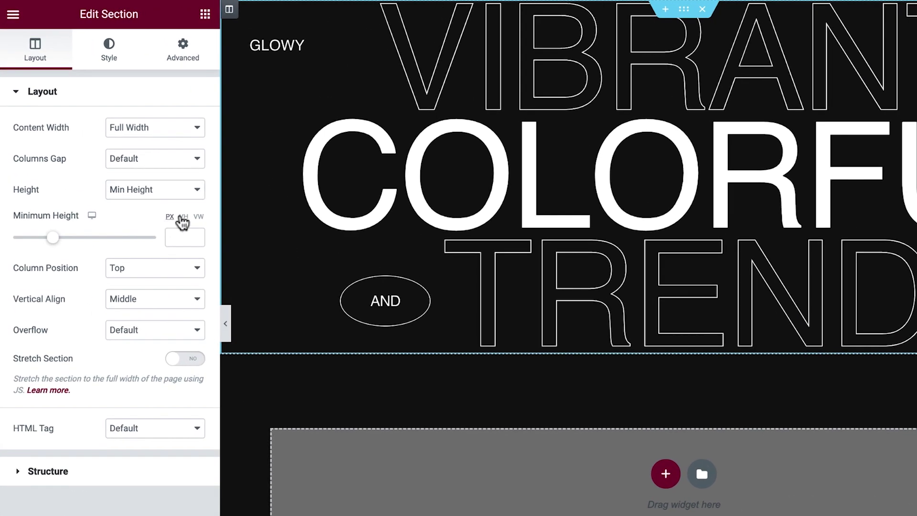
left_click(182, 216)
left_click(177, 237)
type("100")
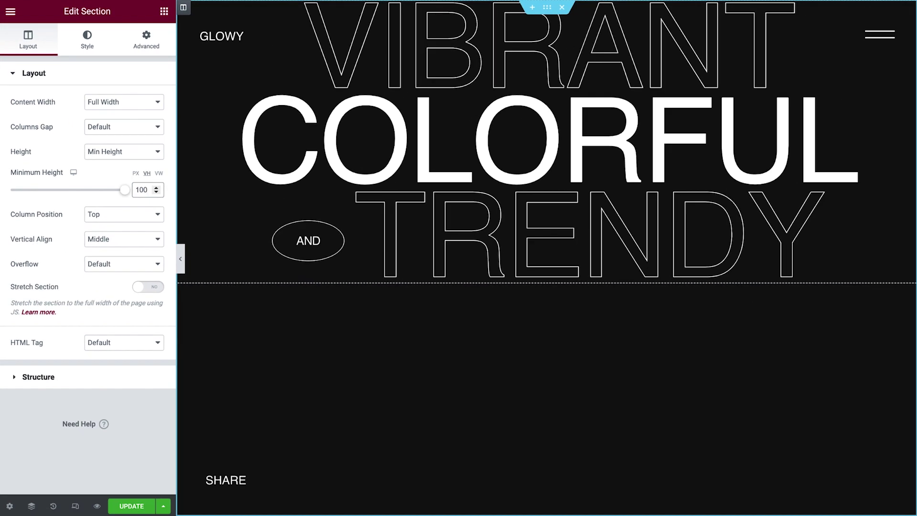
left_click(123, 214)
left_click(128, 204)
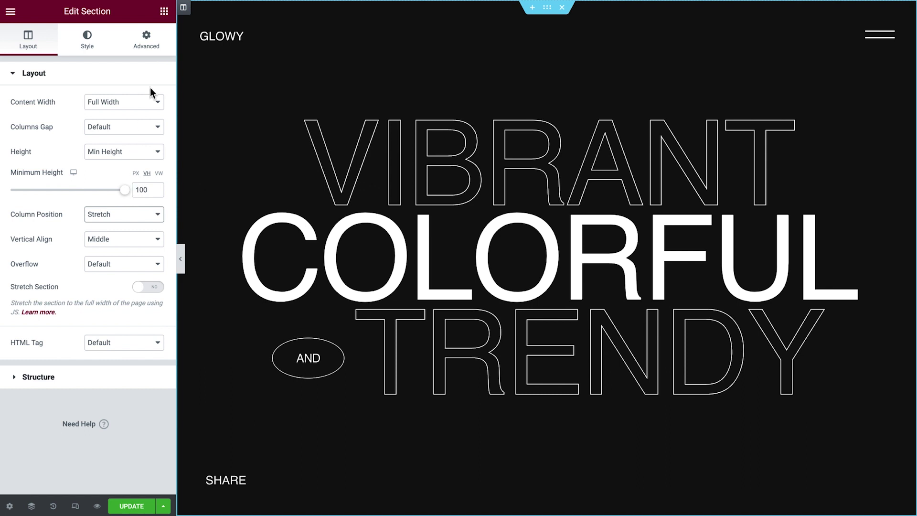
Add a Spacer widget above the VIBRANT heading and set its space to 1000 px.
left_click(164, 12)
left_click_drag(140, 298, 334, 136)
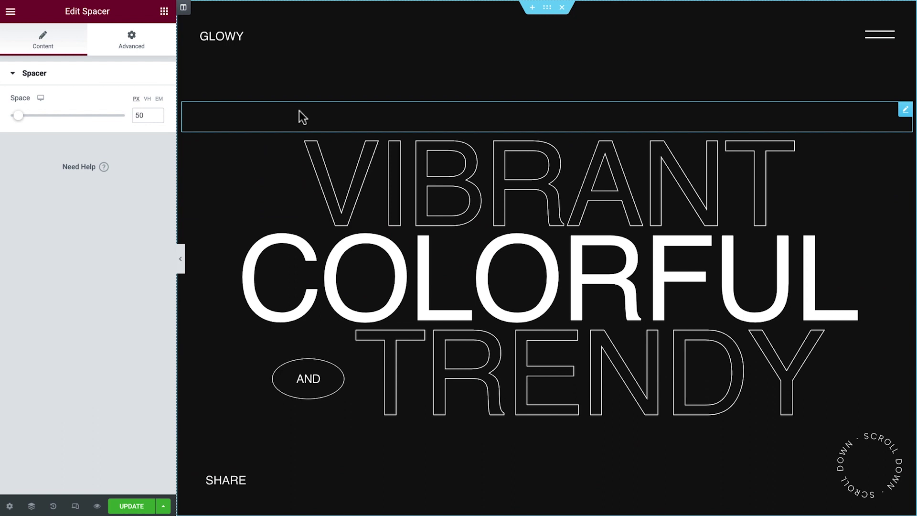
double_click(143, 115)
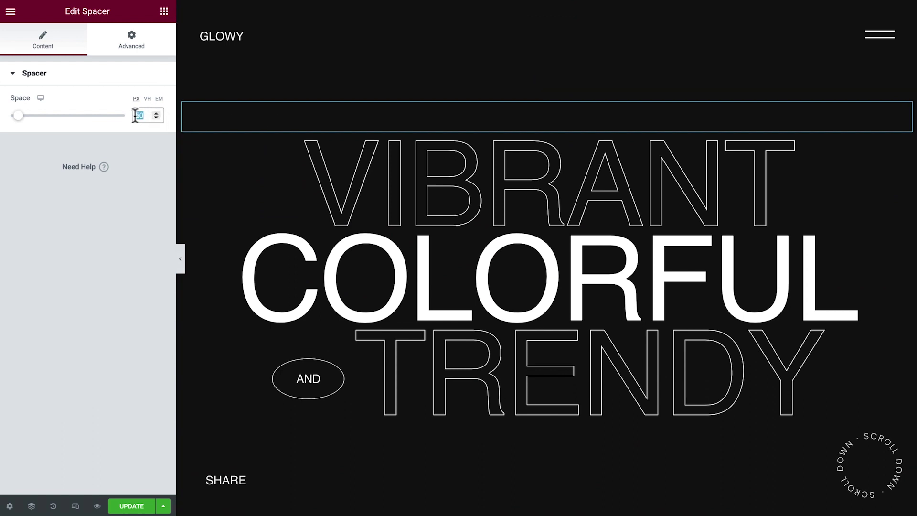
type("1000")
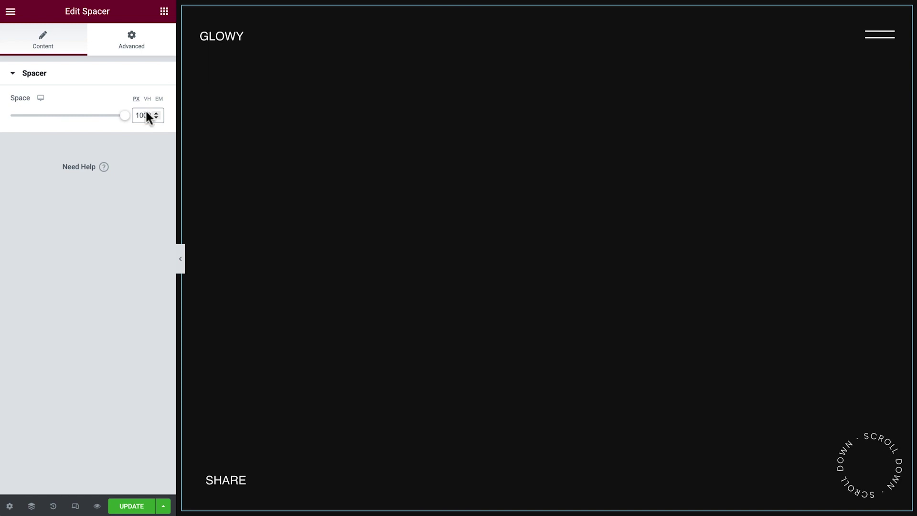
Give the spacer a gradient background with the purple global color as its first color.
left_click(139, 46)
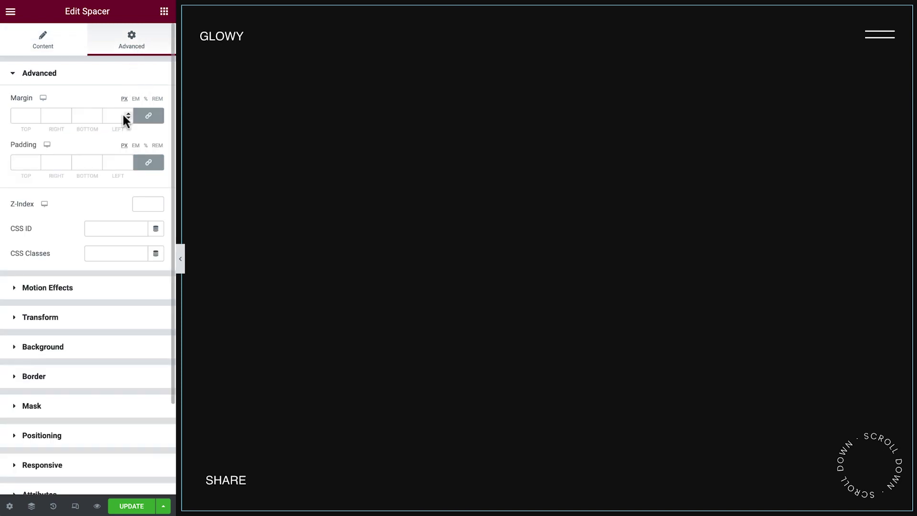
left_click(65, 347)
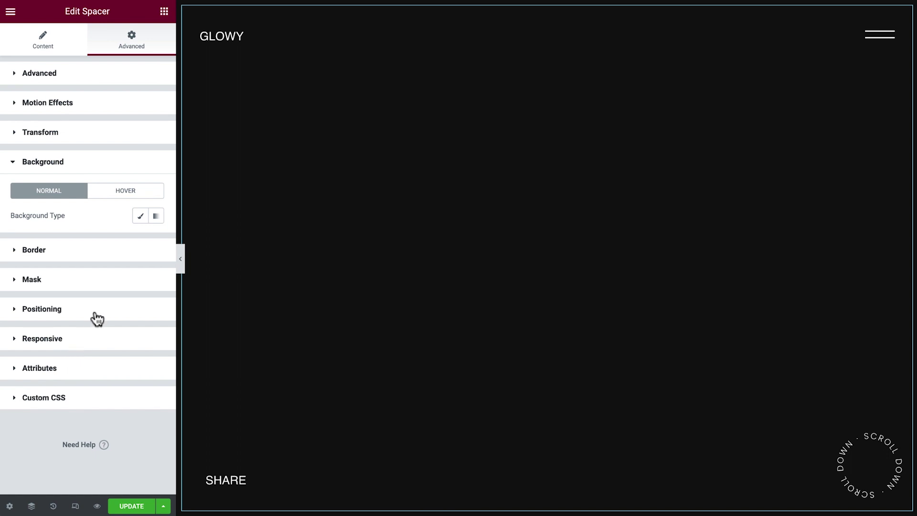
left_click(155, 216)
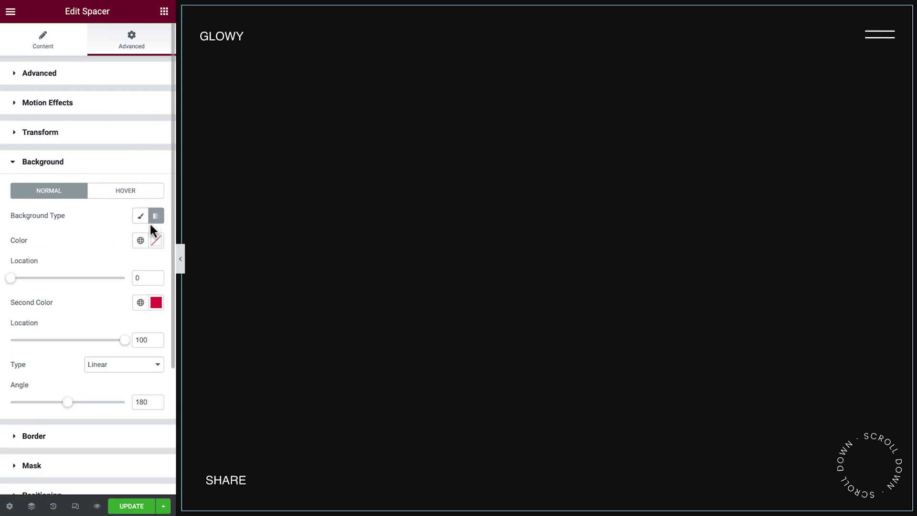
left_click(140, 241)
left_click(87, 355)
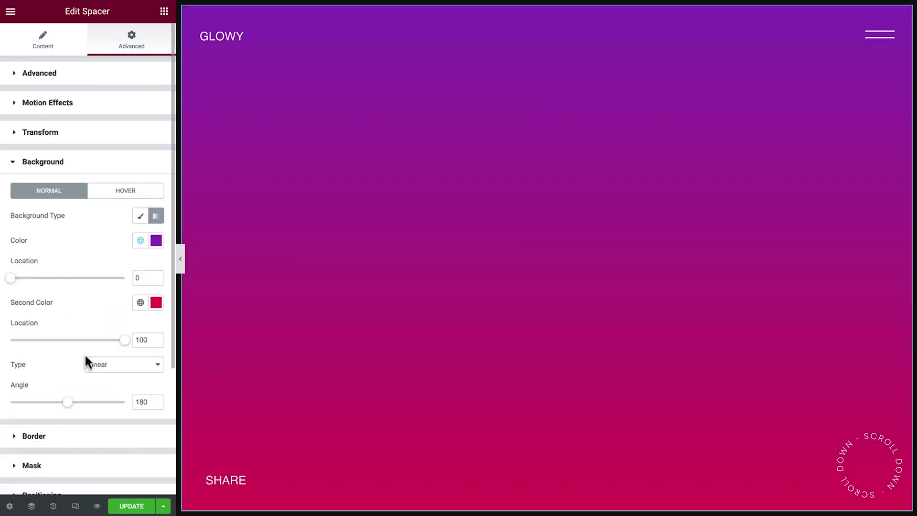
Reduce the opacity of the gradient's first color, making it #A345C5B5.
left_click(156, 240)
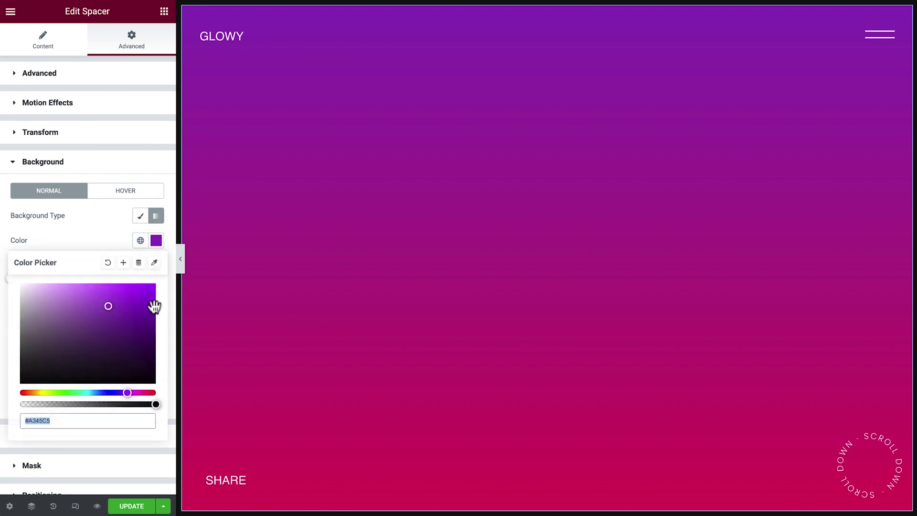
left_click_drag(154, 405, 116, 407)
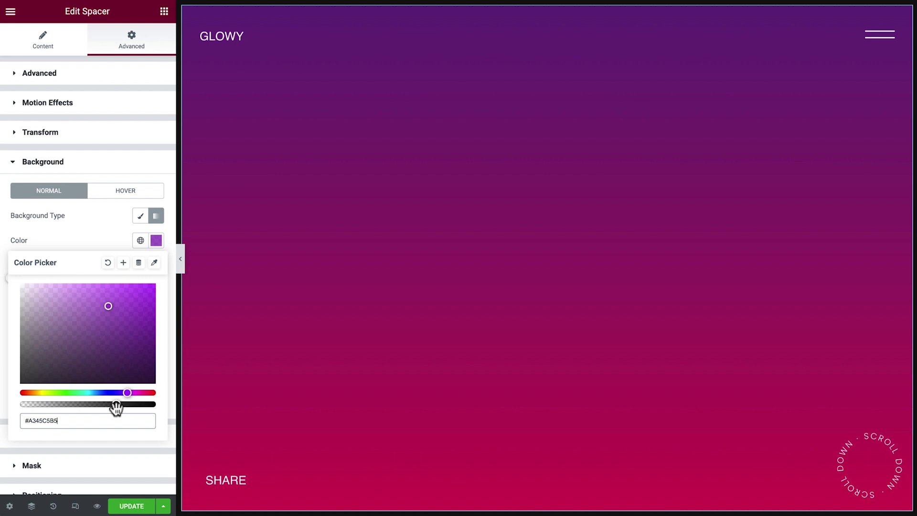
left_click(157, 240)
Make the gradient's second color fully transparent as #F2295B00.
left_click(156, 302)
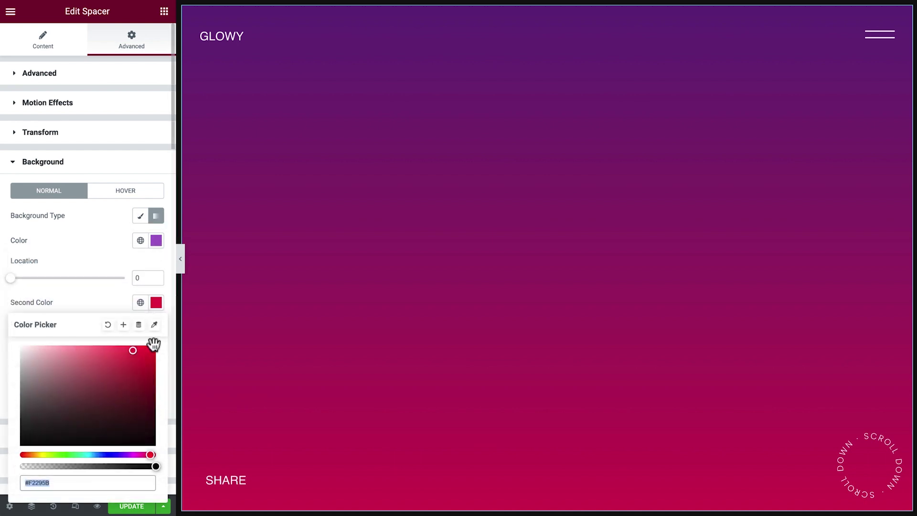
left_click_drag(151, 469, 15, 472)
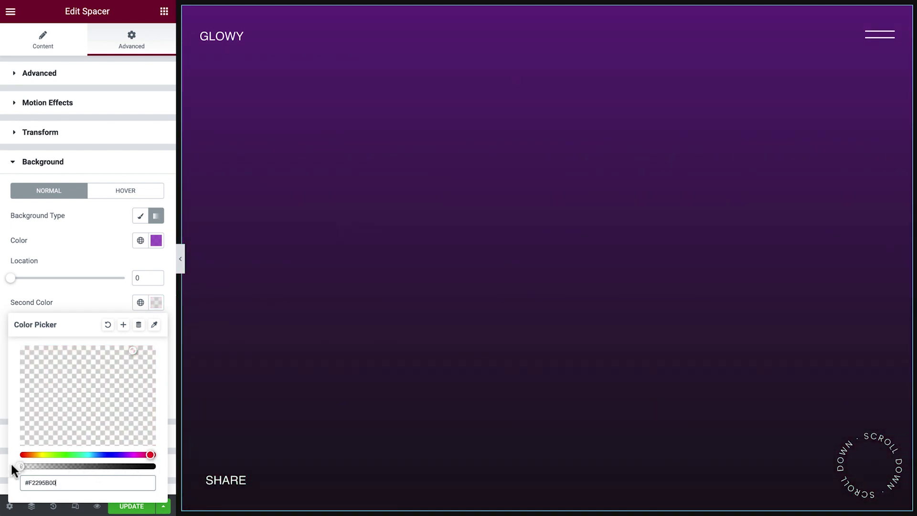
left_click(155, 306)
Set the second color's location to 70 and change the gradient type to Radial.
left_click_drag(125, 342, 92, 346)
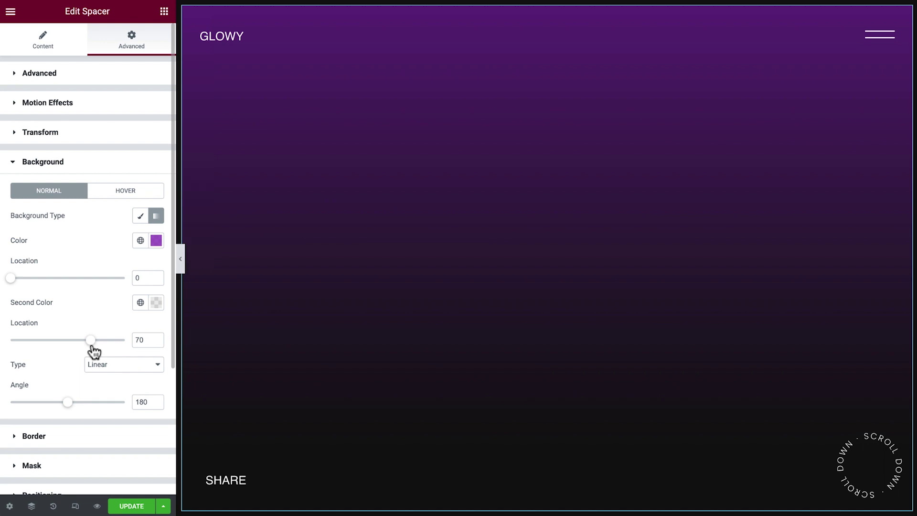
left_click(121, 365)
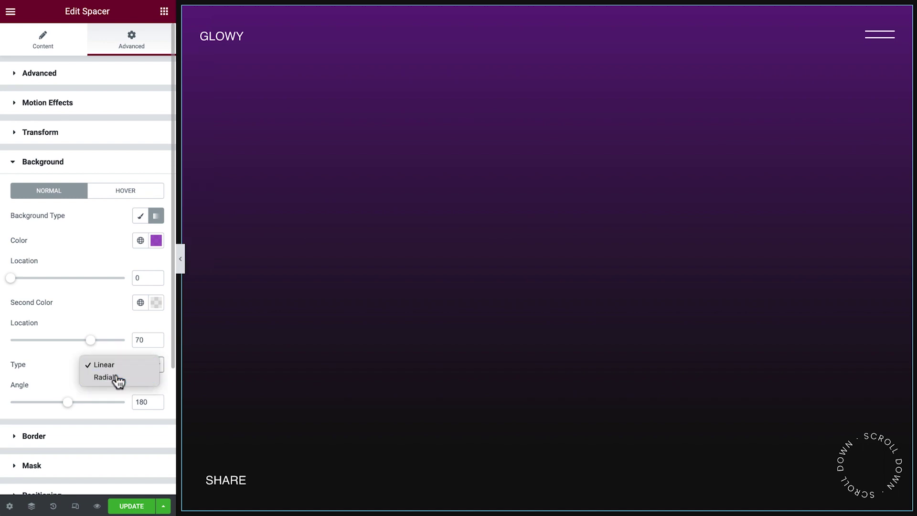
left_click(118, 381)
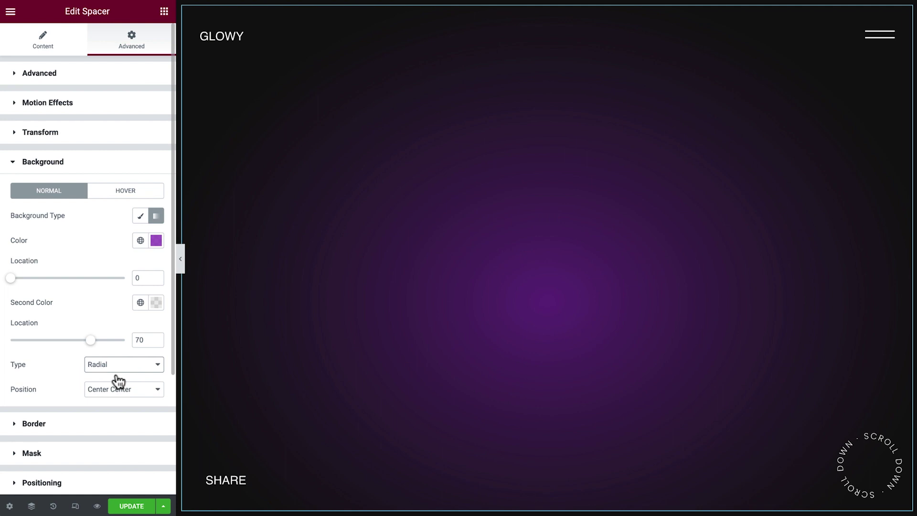
Give the spacer a custom width of 1000 px in its positioning settings.
left_click(99, 483)
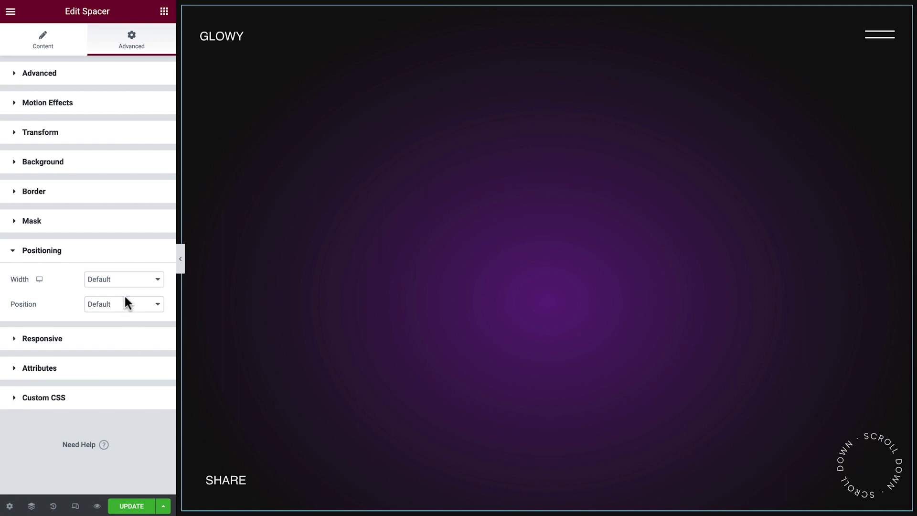
left_click(123, 279)
left_click(120, 317)
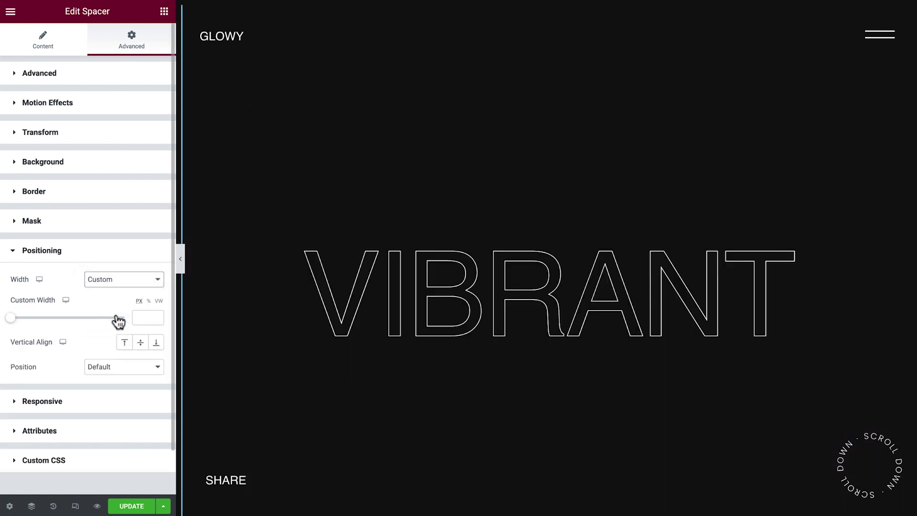
left_click(143, 318)
type("1000")
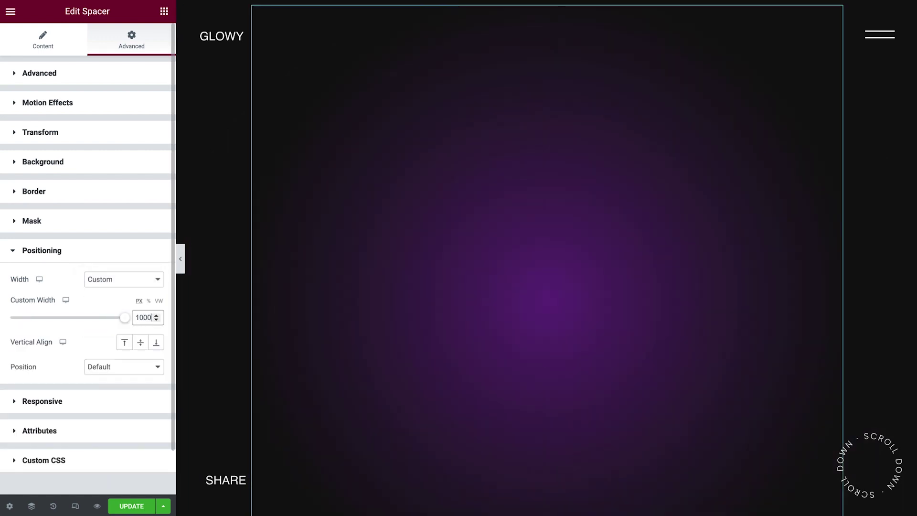
Set the spacer's position to Absolute and move it freely to offsets of about 311 px horizontally and 438 px vertically.
left_click(130, 367)
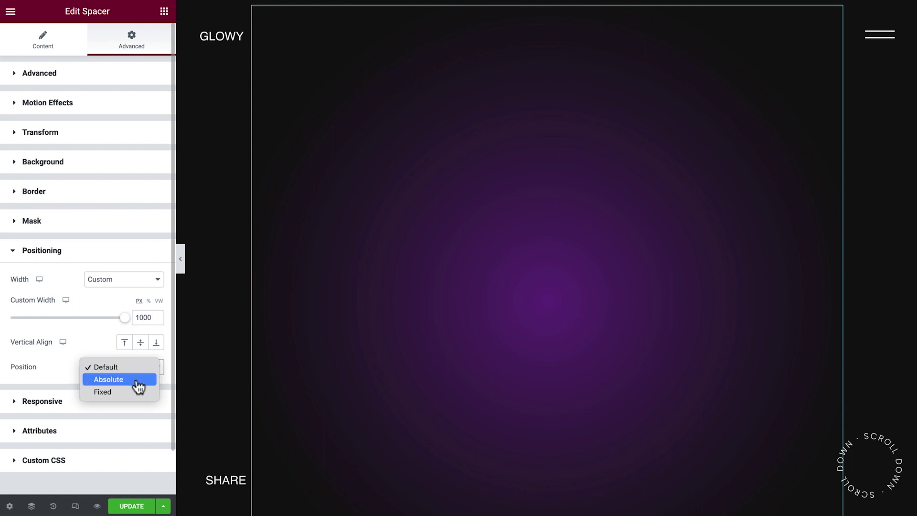
left_click(137, 379)
left_click_drag(170, 339, 164, 462)
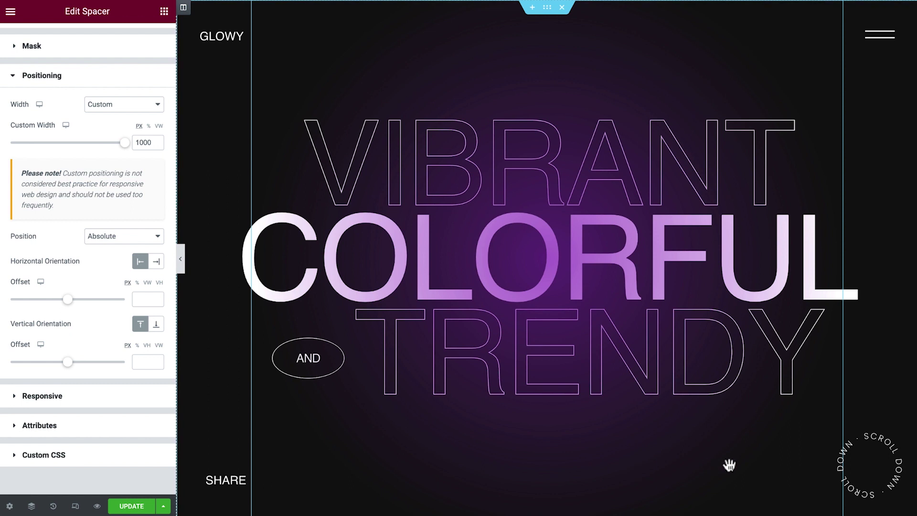
left_click_drag(729, 464, 344, 397)
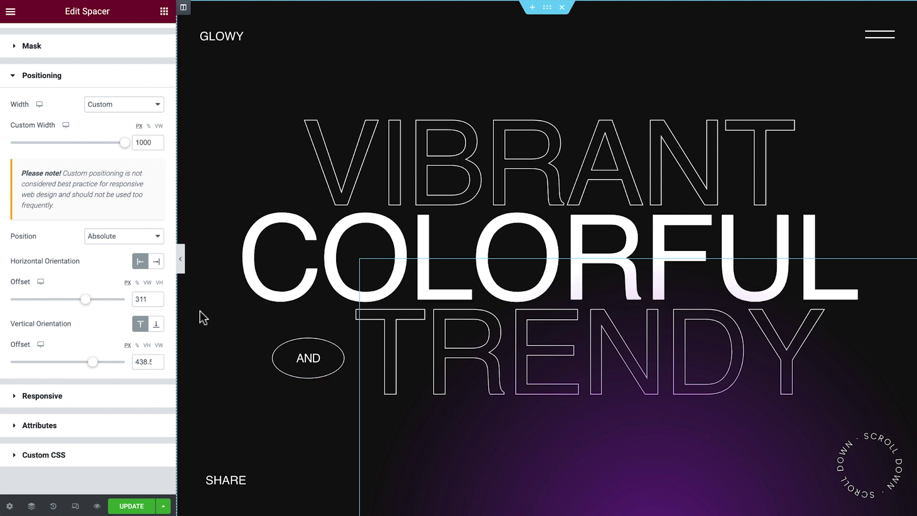
Set the spacer's horizontal offset to 0 px and its vertical offset to -500 px.
double_click(140, 299)
type("0")
double_click(141, 361)
type("-500")
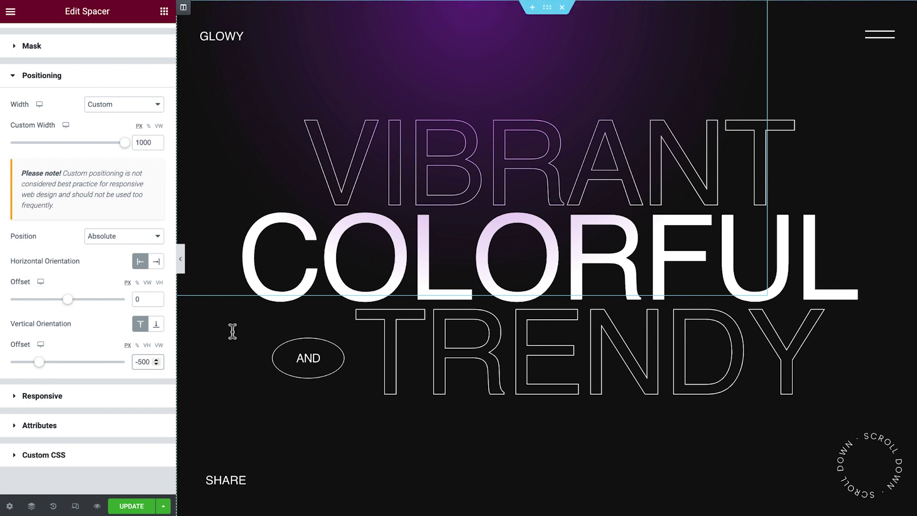
Set the z-index of the VIBRANT heading to 2.
left_click(796, 129)
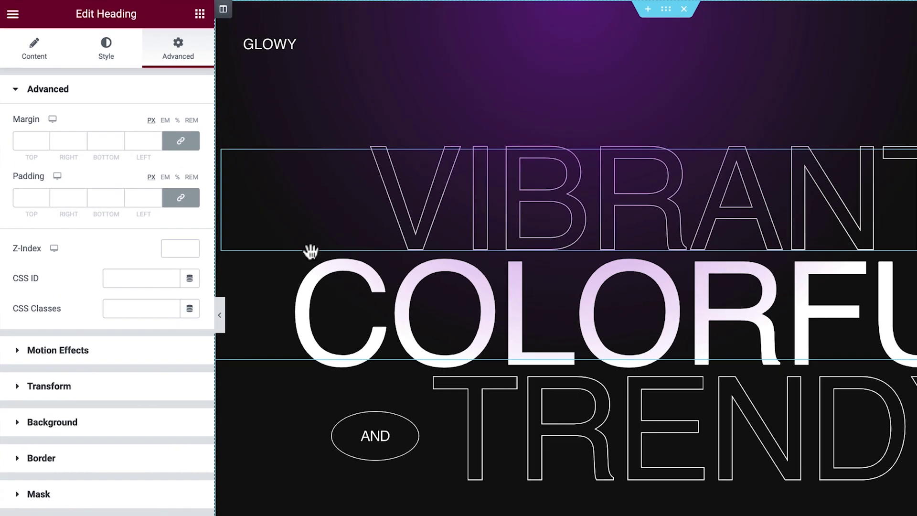
left_click(144, 204)
type("2")
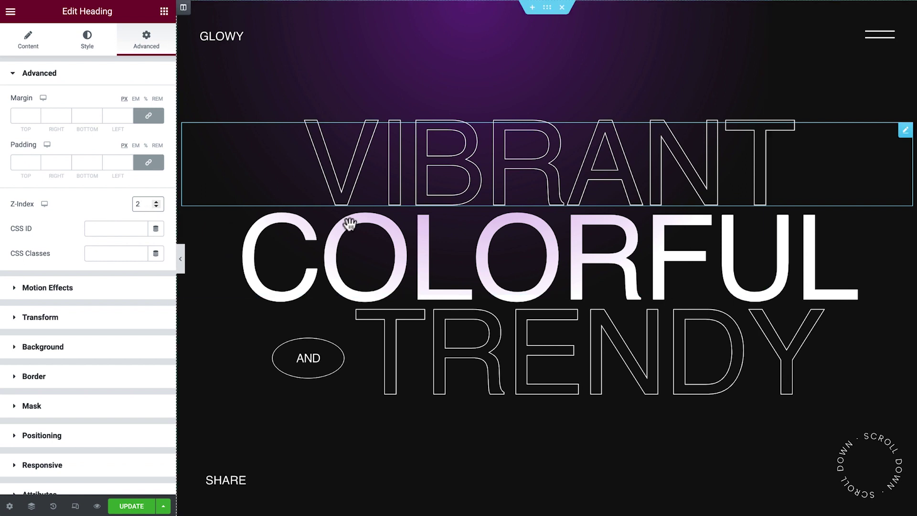
Bring the COLORFUL heading in front of the spacer through its z-index and give the TRENDY heading a z-index of 2.
left_click(811, 259)
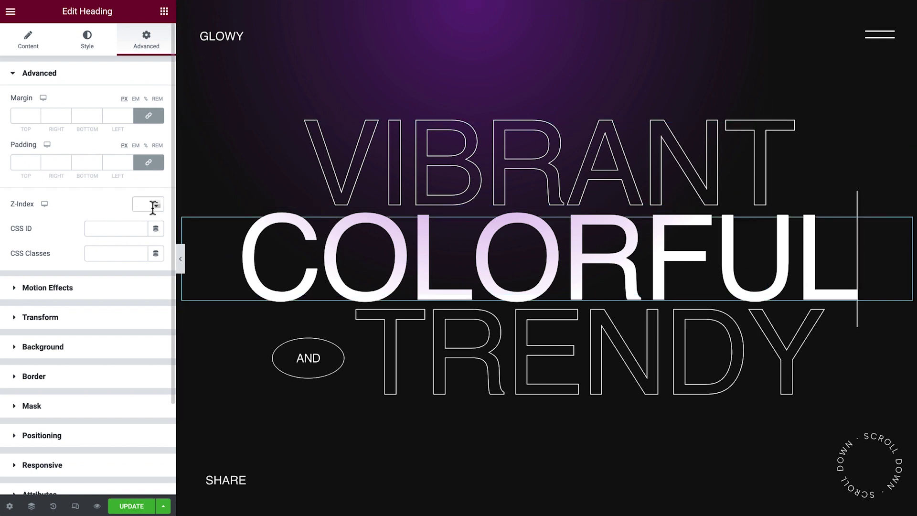
left_click(449, 364)
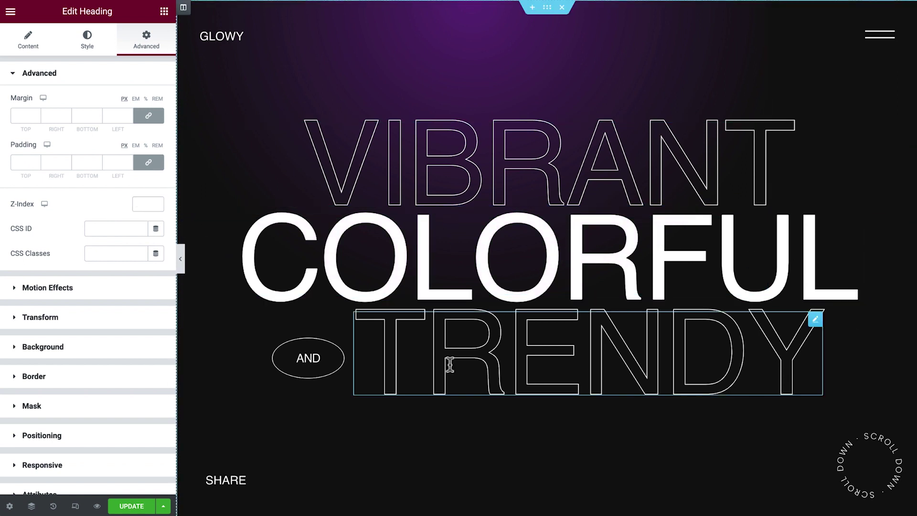
left_click(143, 205)
type("2")
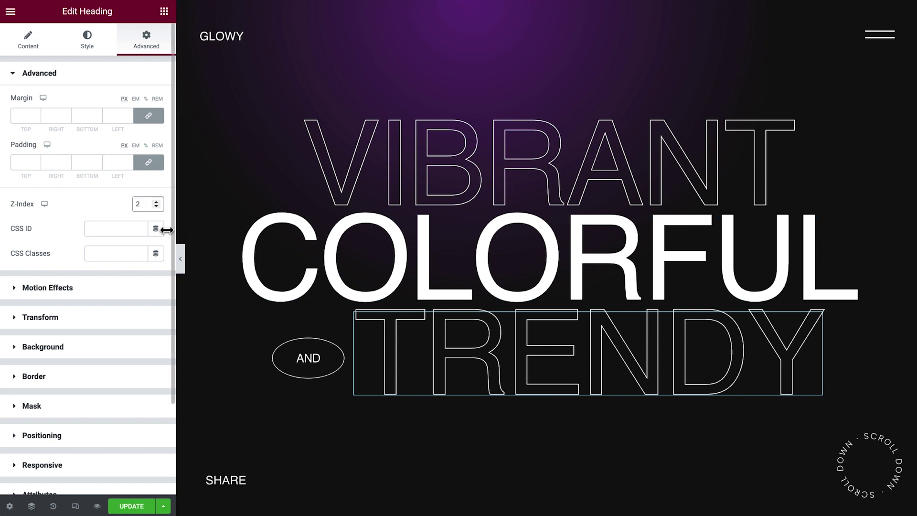
Set the z-index of the oval AND heading to 2.
left_click(277, 358)
left_click(142, 204)
type("2")
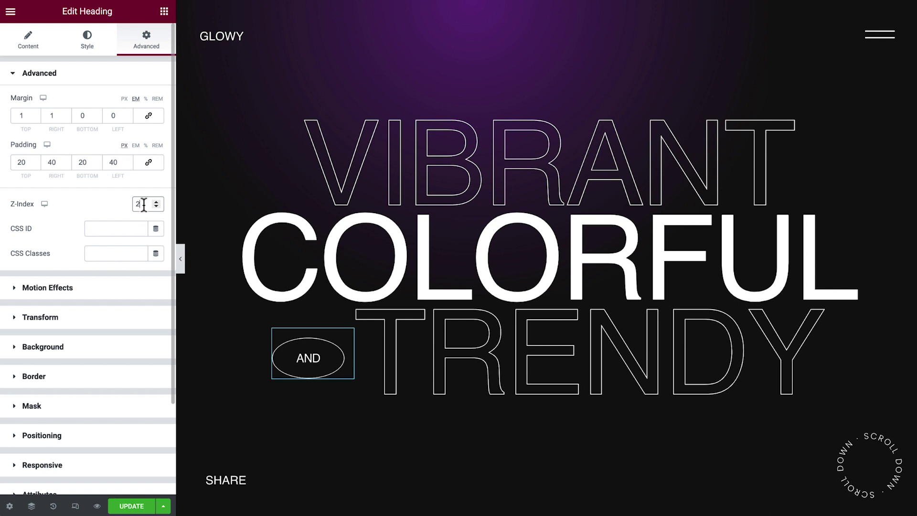
Duplicate the purple gradient spacer within the Hero column using the Navigator.
left_click(33, 508)
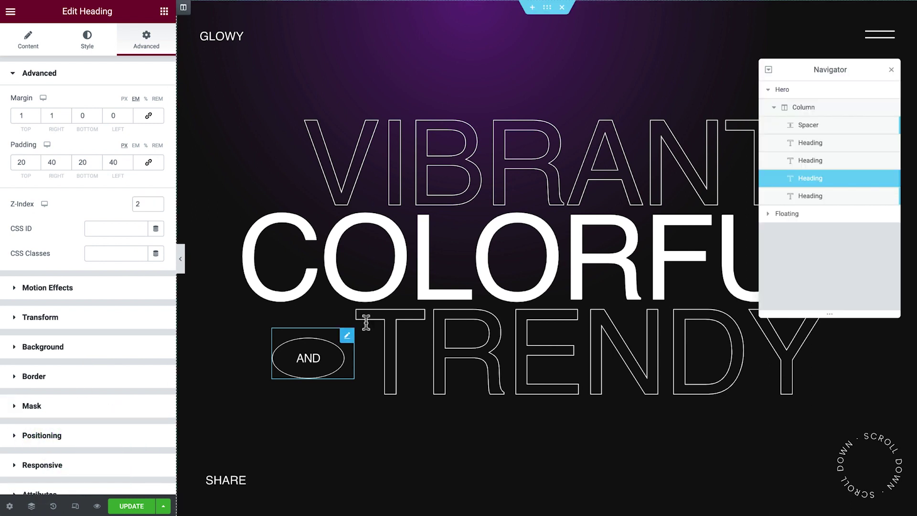
left_click(812, 129)
right_click(811, 128)
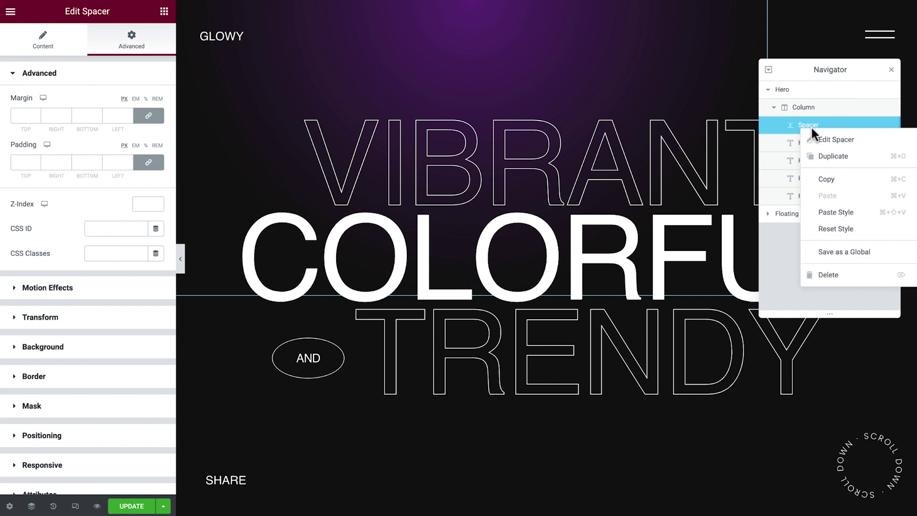
left_click(814, 156)
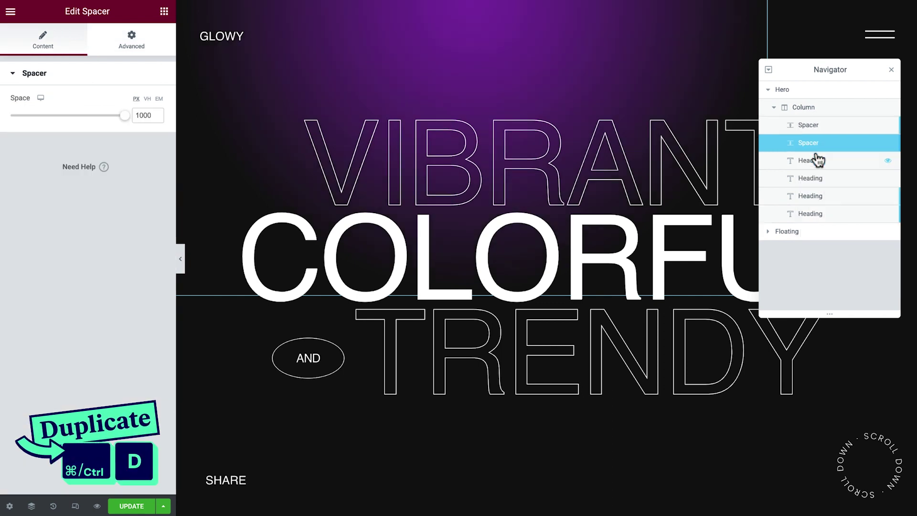
Rename the two spacers Purple Glow and Blue Glow in the Navigator.
double_click(808, 125)
type("Purple Glow")
key("Return")
left_click(807, 144)
double_click(807, 144)
type("Blue Glow")
key("Return")
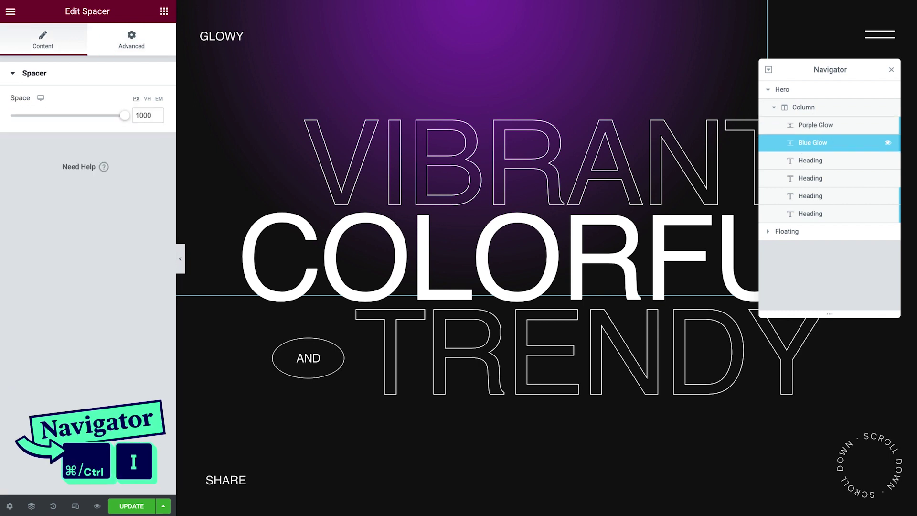
key("ctrl+i")
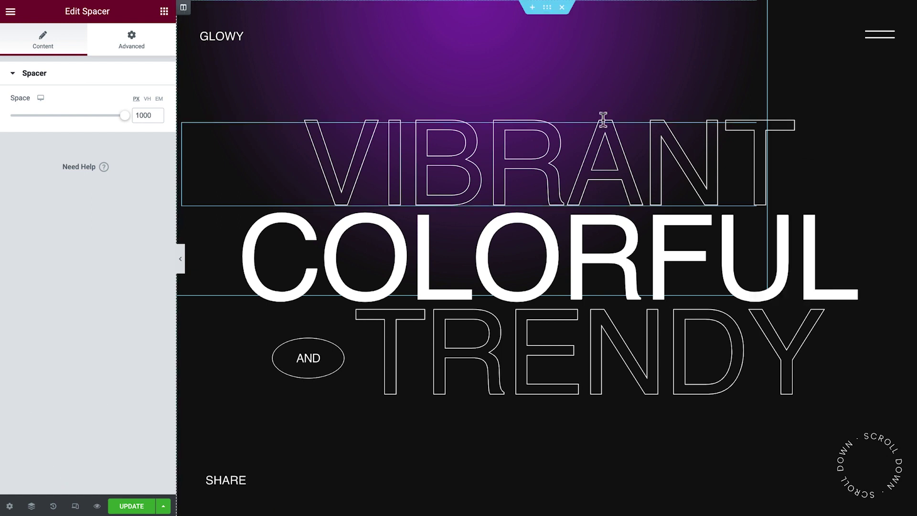
Anchor the Blue Glow spacer to the right with a -500 px horizontal offset and clear its vertical offset.
left_click(134, 44)
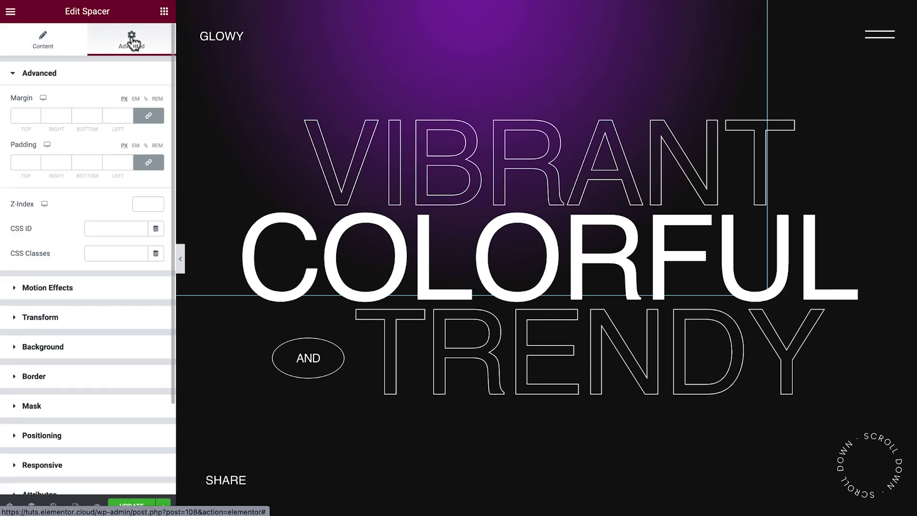
left_click(103, 443)
left_click_drag(171, 337, 171, 399)
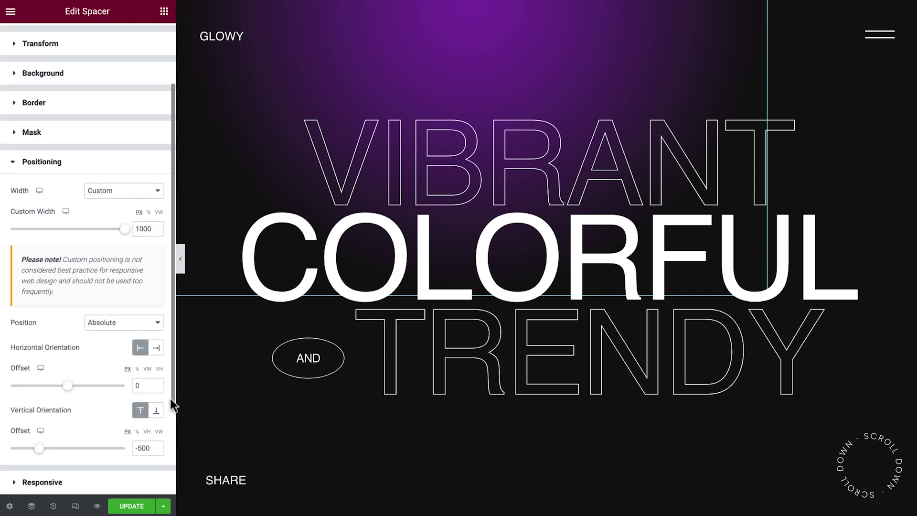
left_click(156, 349)
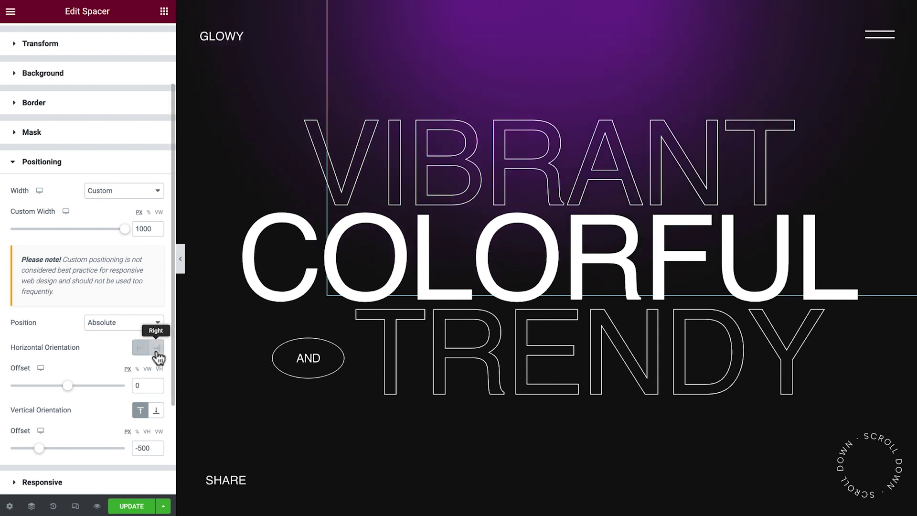
double_click(137, 385)
type("-500")
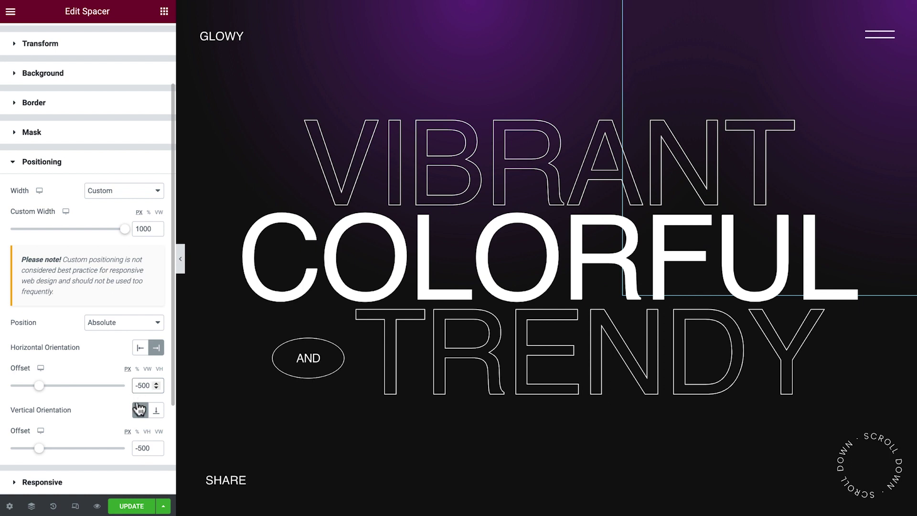
double_click(152, 445)
key("BackSpace")
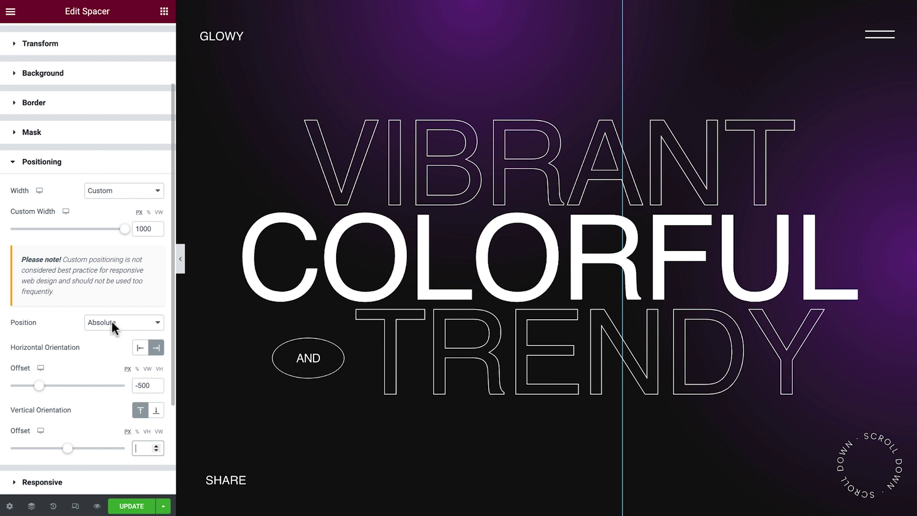
Change the Blue Glow gradient's first color to the global Blue and reduce its opacity to #3290E4B8.
left_click(68, 78)
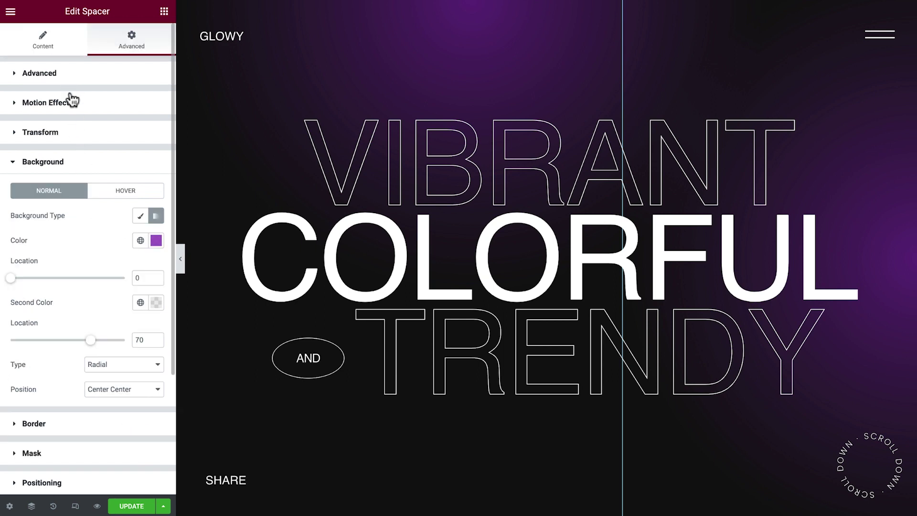
left_click(141, 240)
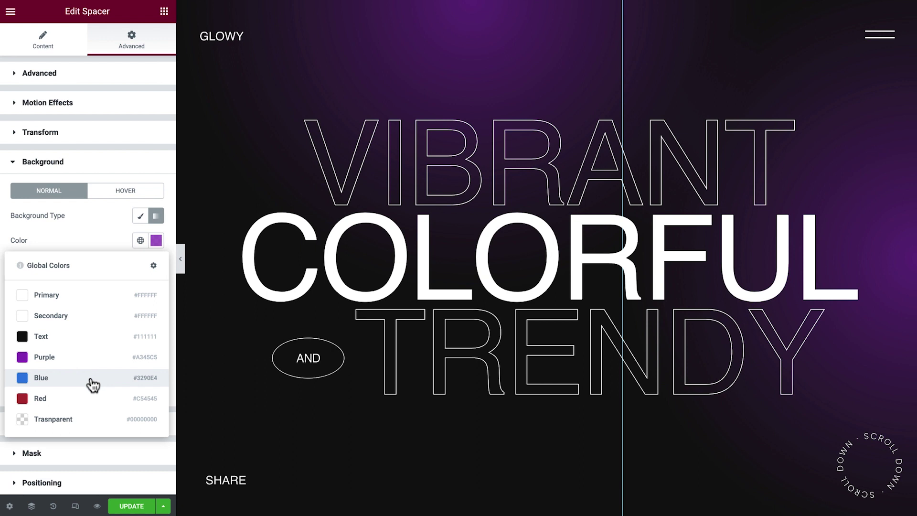
left_click(93, 379)
left_click(156, 240)
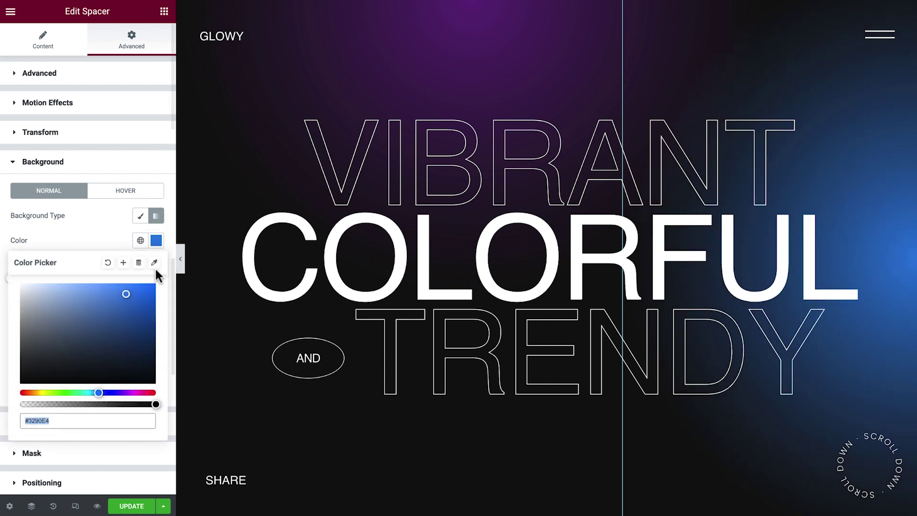
left_click_drag(155, 404, 136, 409)
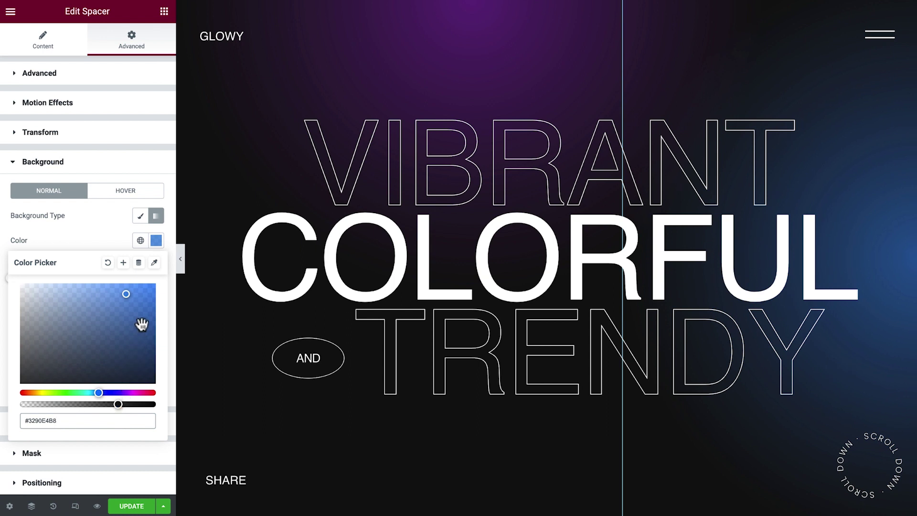
left_click(156, 244)
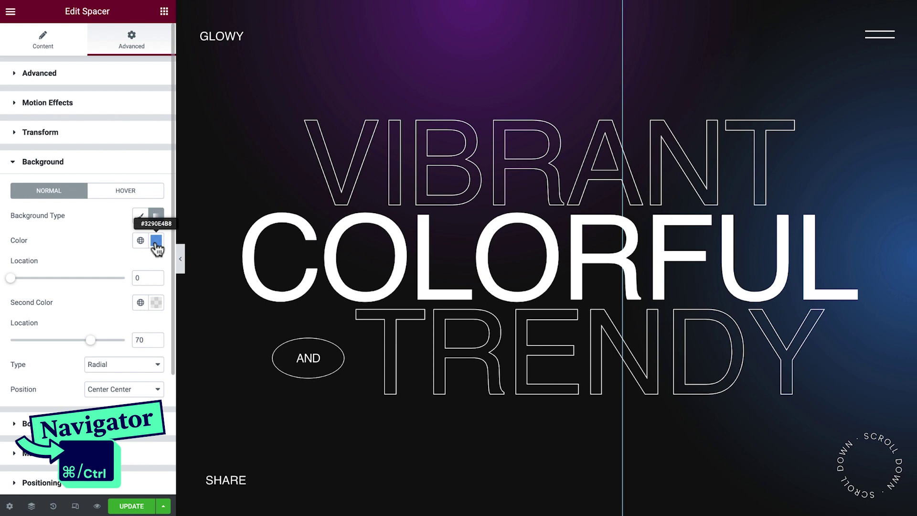
Duplicate the Blue Glow spacer and rename the copy Red Glow.
key("ctrl+i")
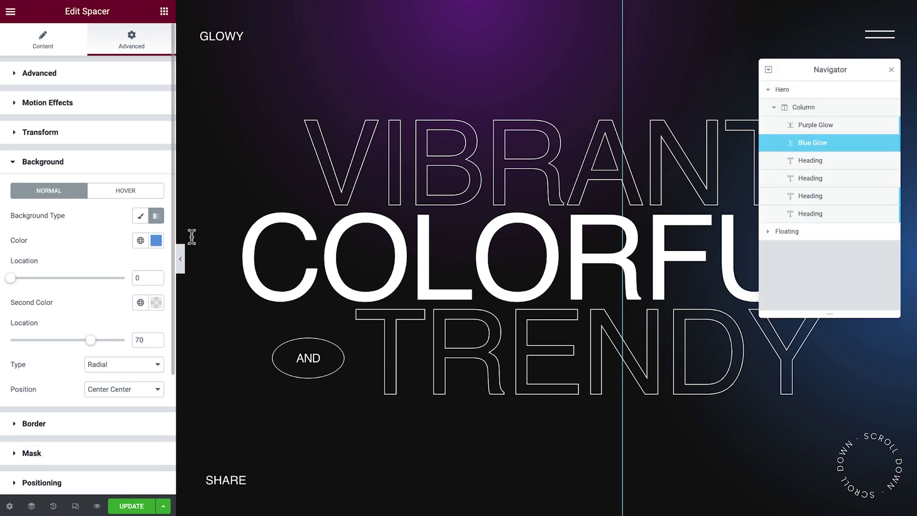
right_click(828, 143)
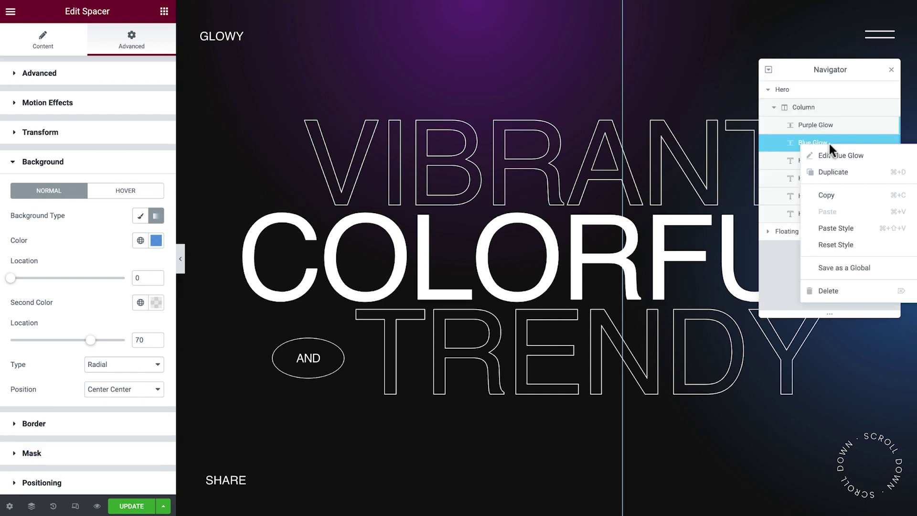
left_click(832, 171)
double_click(810, 162)
type("Red Glow")
key("Return")
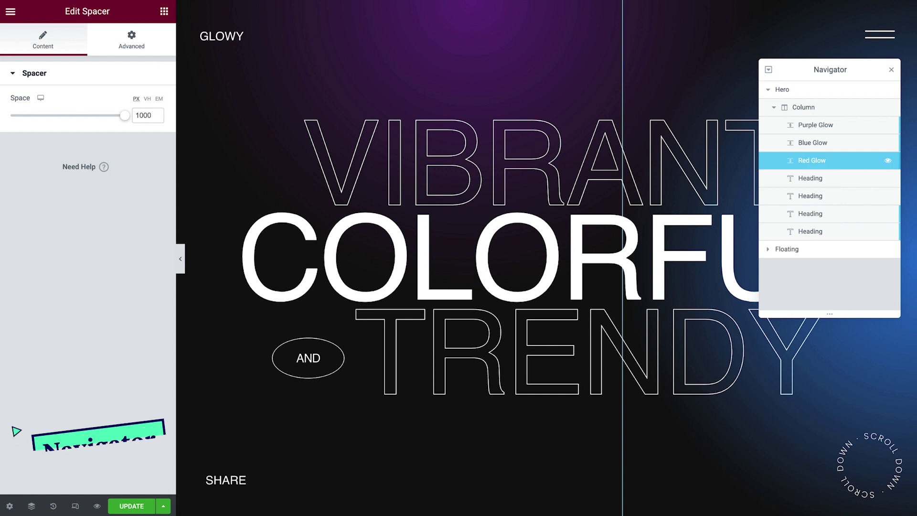
key("ctrl+i")
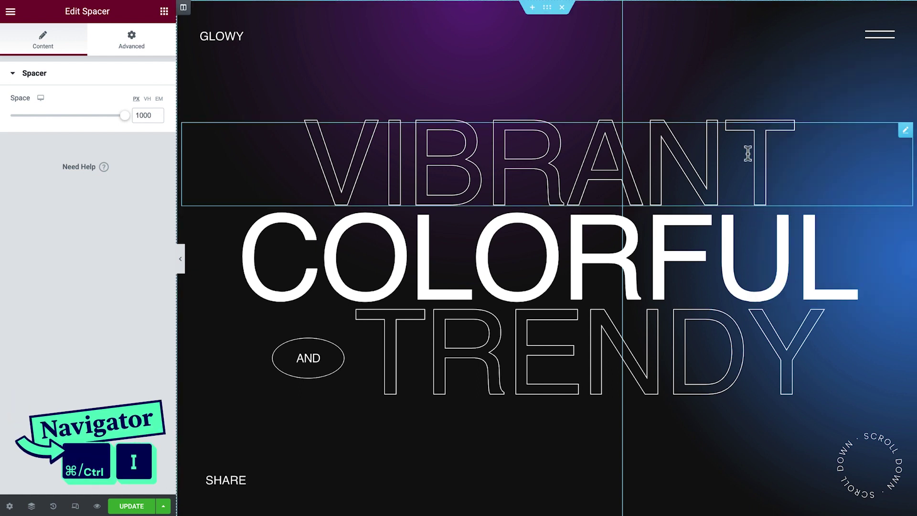
Clear the Red Glow spacer's horizontal offset and anchor it to the bottom with a -500 px vertical offset.
left_click(131, 38)
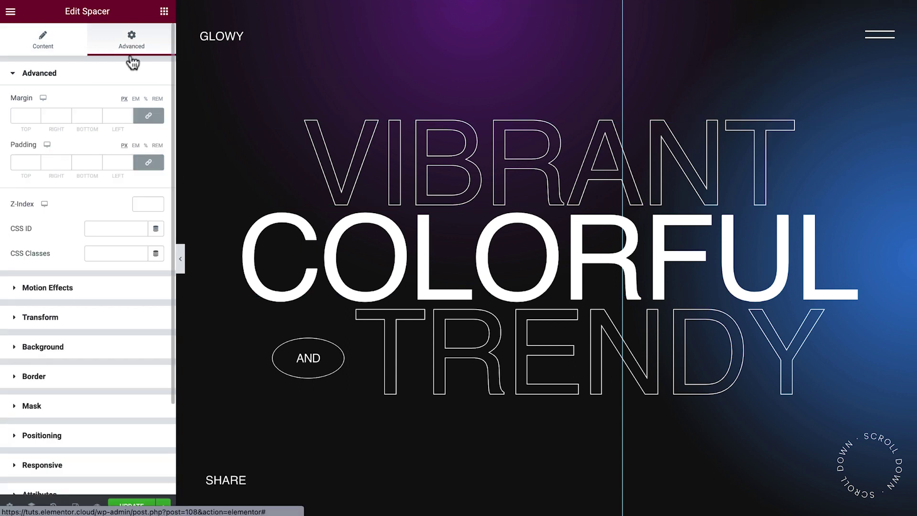
left_click(111, 434)
left_click_drag(171, 329, 137, 382)
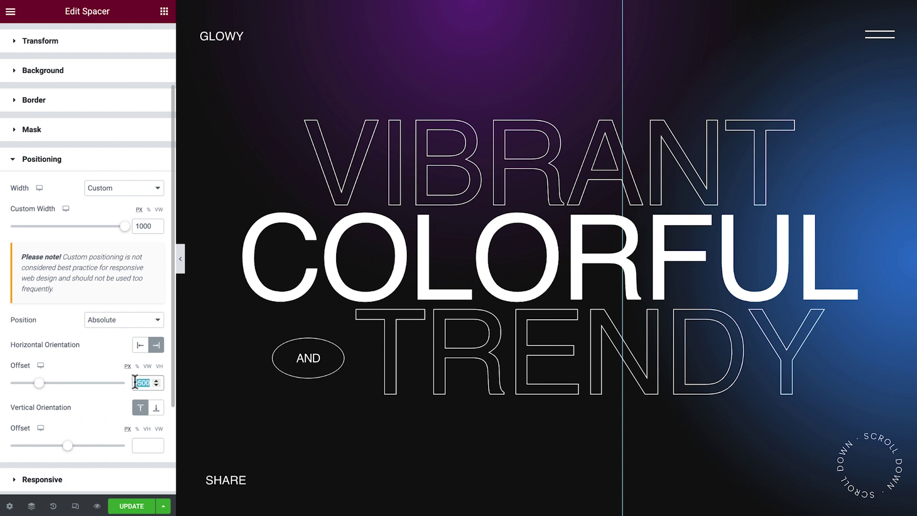
key("BackSpace")
left_click(155, 408)
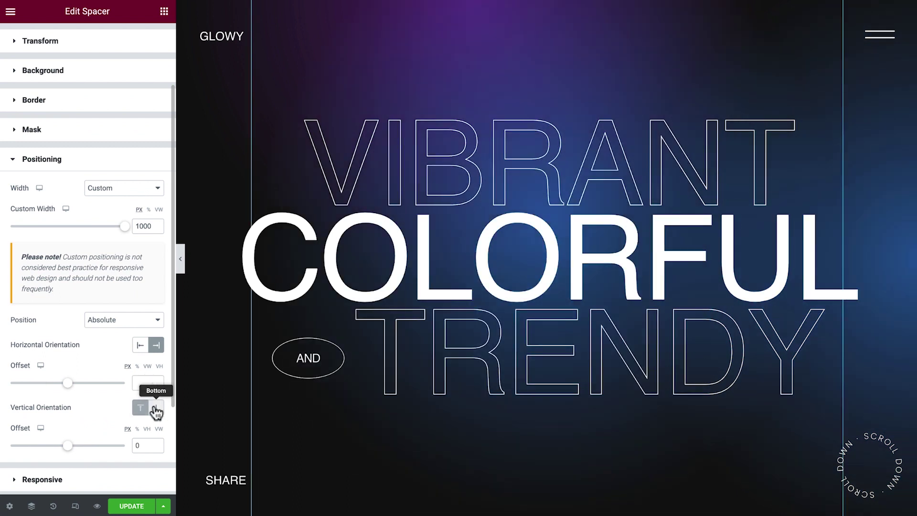
left_click(136, 444)
type("-500")
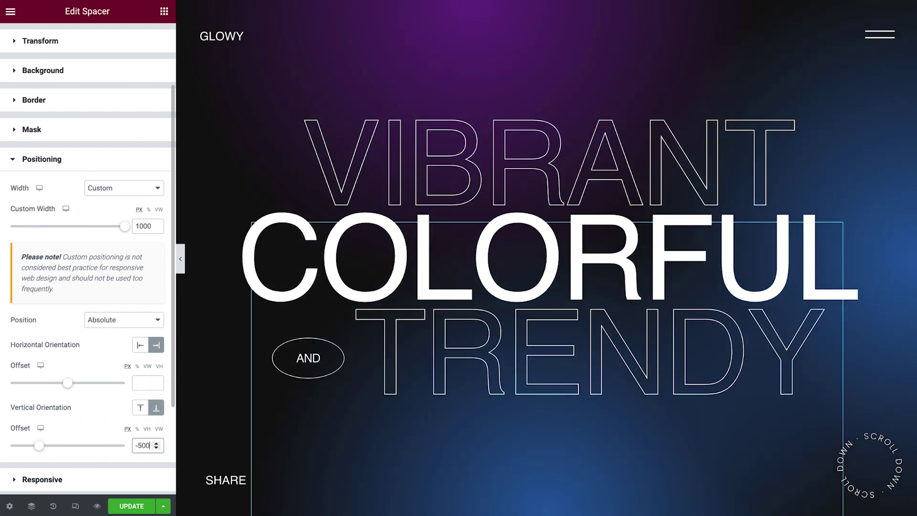
Change the Red Glow gradient's first color to the global Red and reduce its opacity to #C54545AB.
left_click(78, 71)
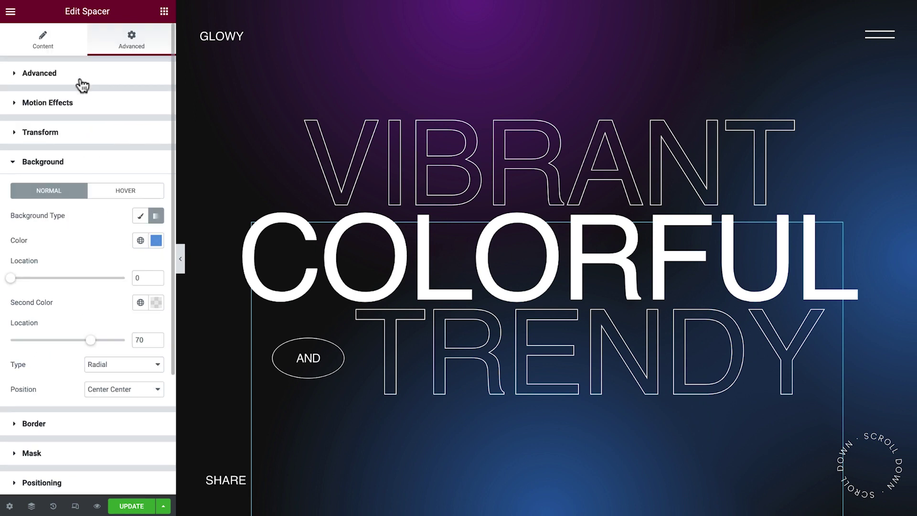
left_click(140, 242)
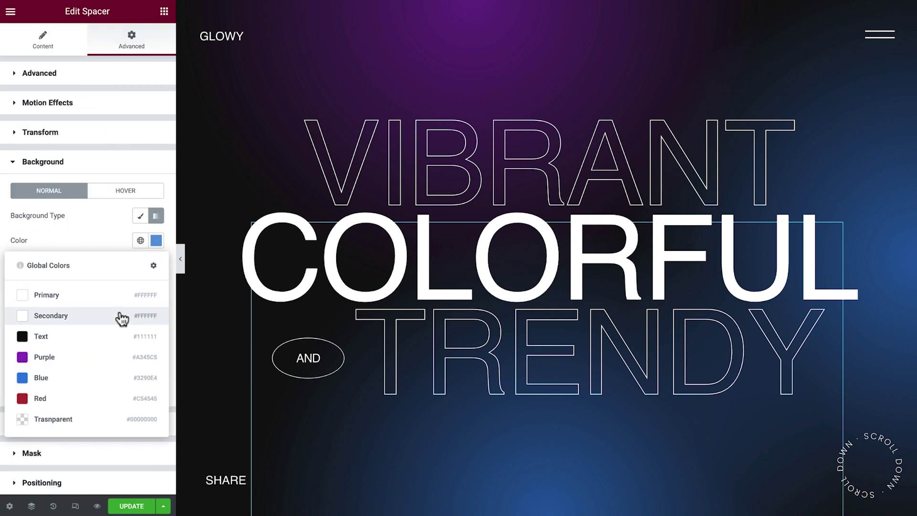
left_click(96, 402)
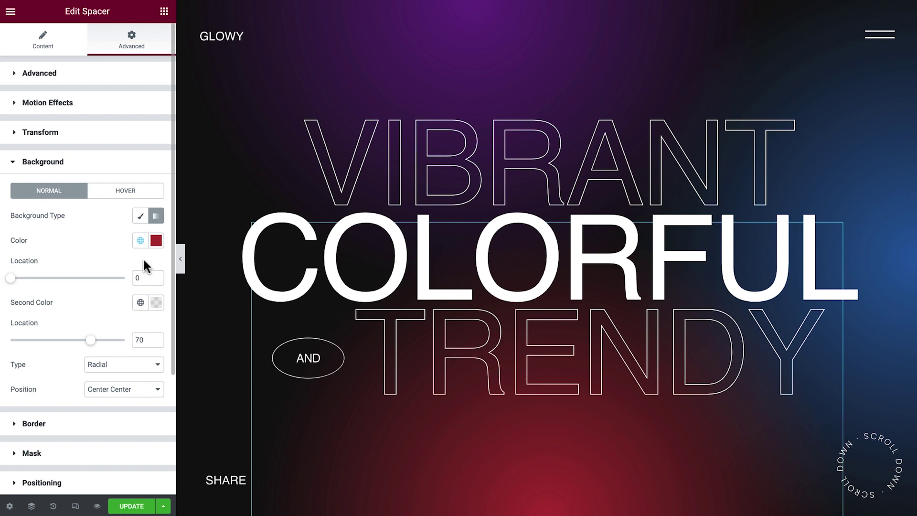
left_click(156, 241)
left_click_drag(156, 404, 110, 407)
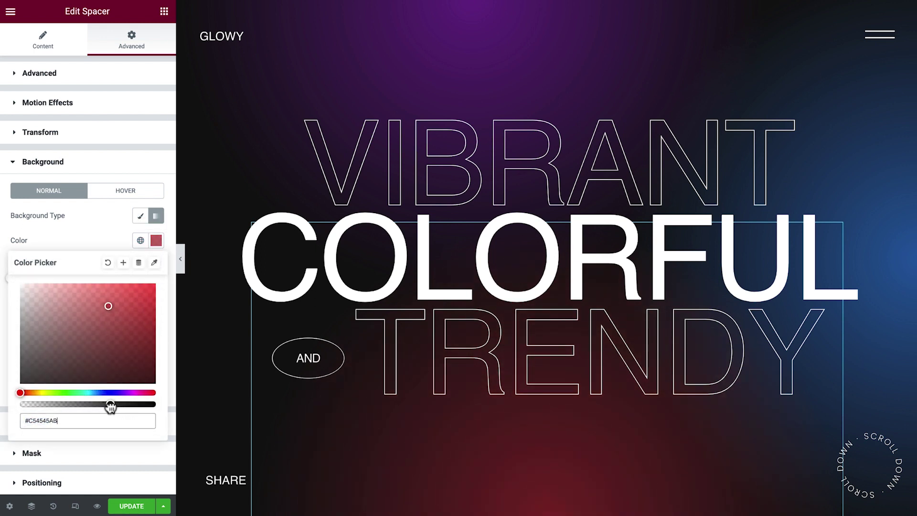
left_click(156, 241)
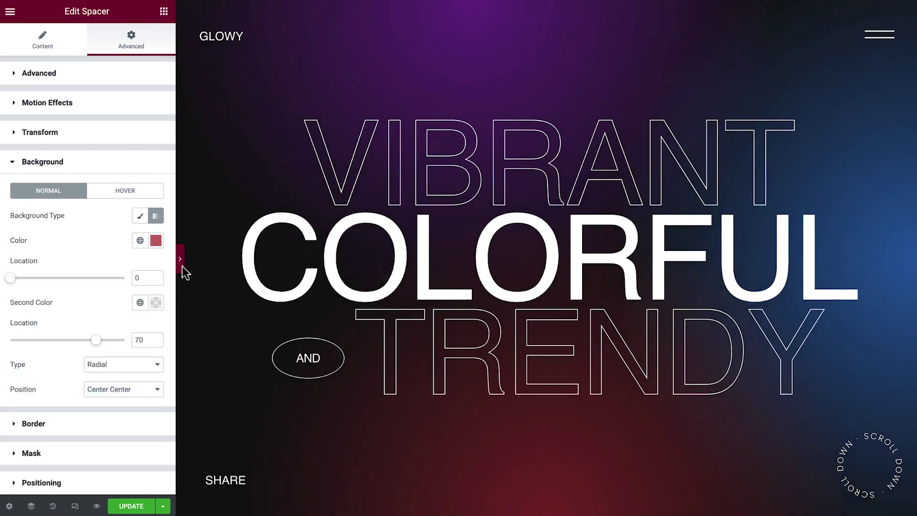
Preview the hero section without the editing panel and switch the responsive view to tablet.
left_click(181, 262)
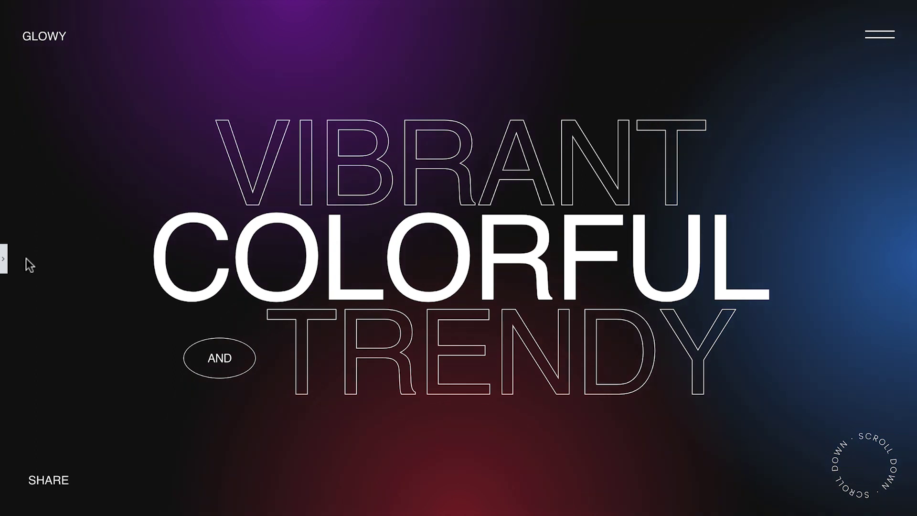
left_click(4, 258)
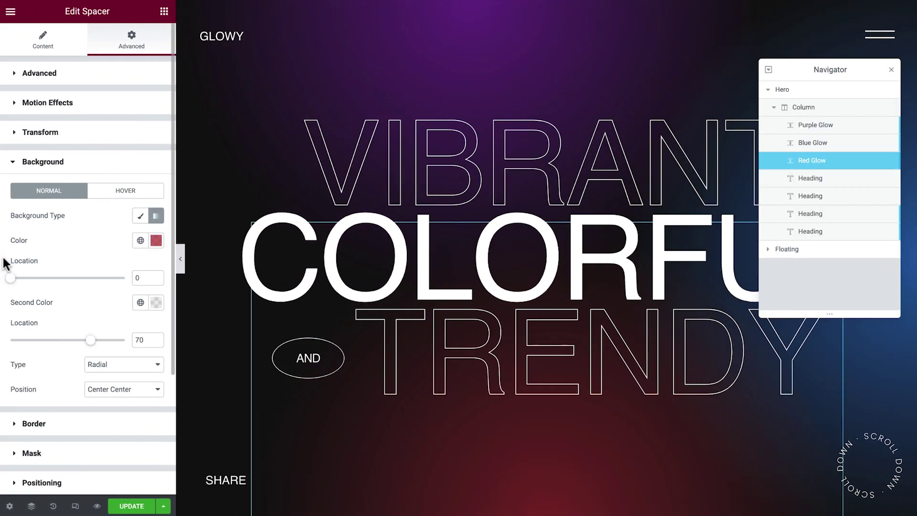
left_click(75, 506)
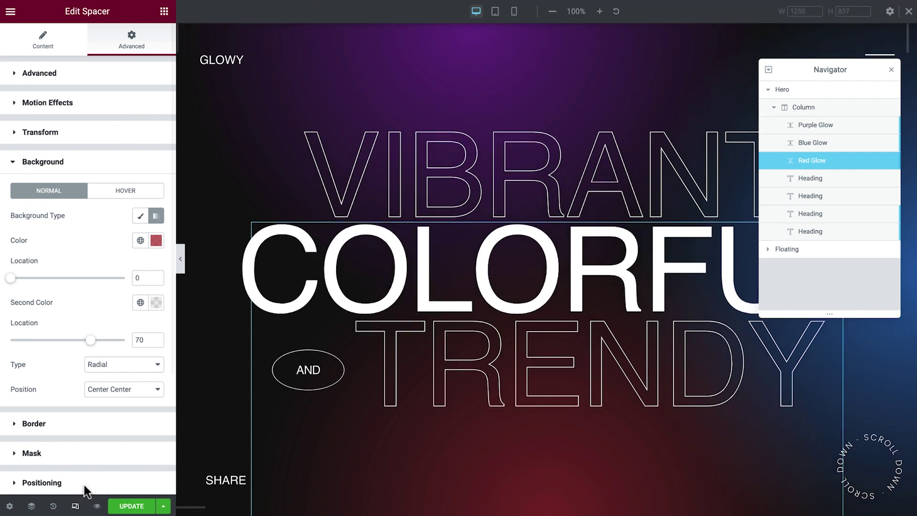
left_click(495, 11)
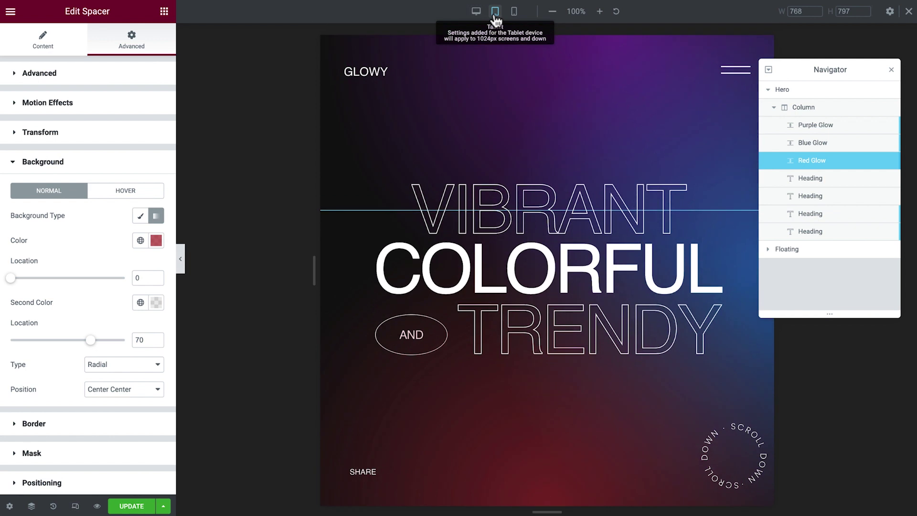
Reposition the Purple Glow spacer on tablet to a horizontal offset of about -78 px and vertical offset of about -161 px.
left_click(808, 129)
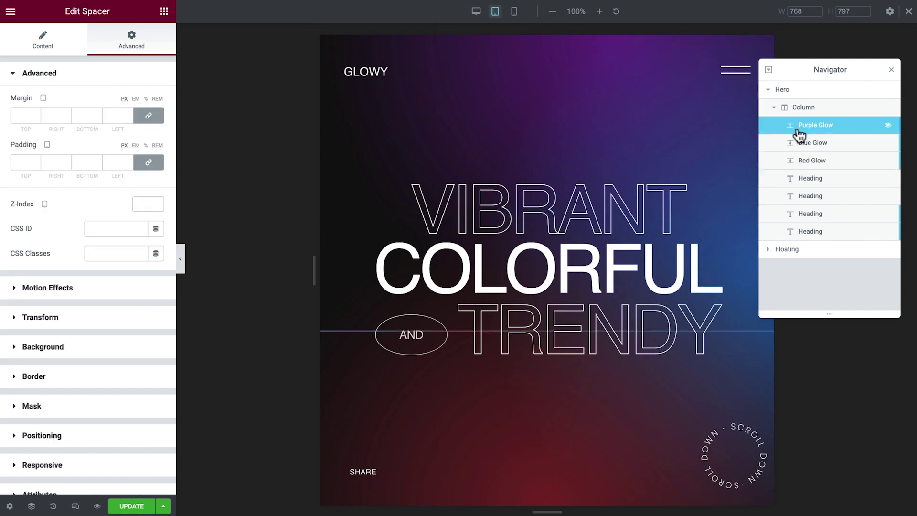
left_click(103, 444)
scroll(170, 339, "down", 2)
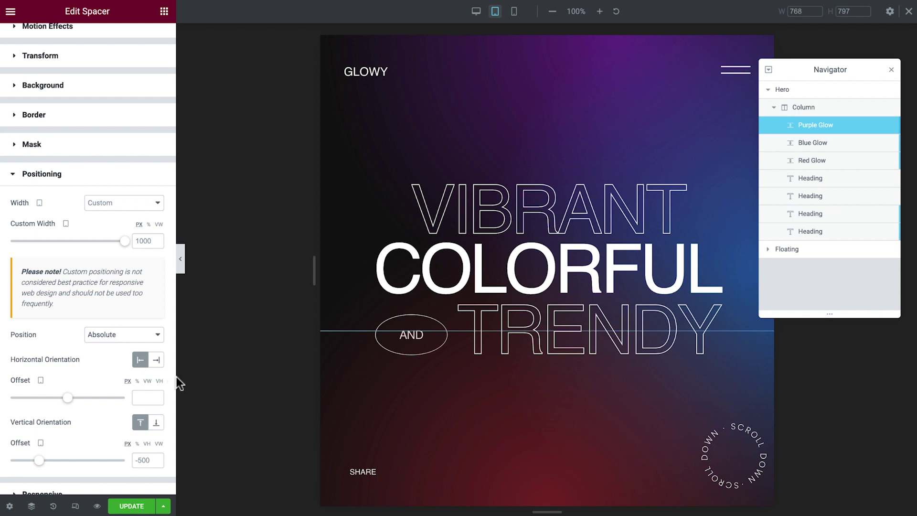
left_click_drag(415, 150, 378, 329)
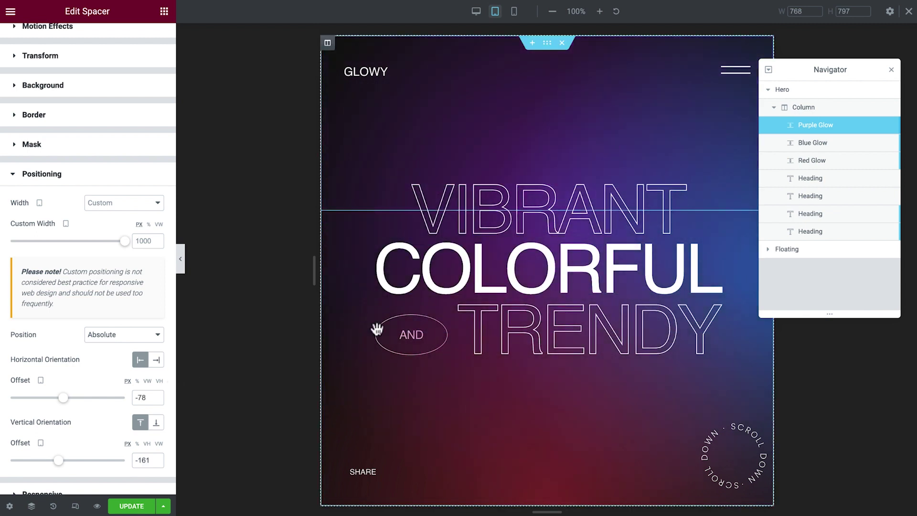
Set the Purple Glow spacer's tablet offsets to -500 px horizontally and -500 px vertically.
double_click(141, 397)
key("BackSpace")
type("500")
double_click(143, 460)
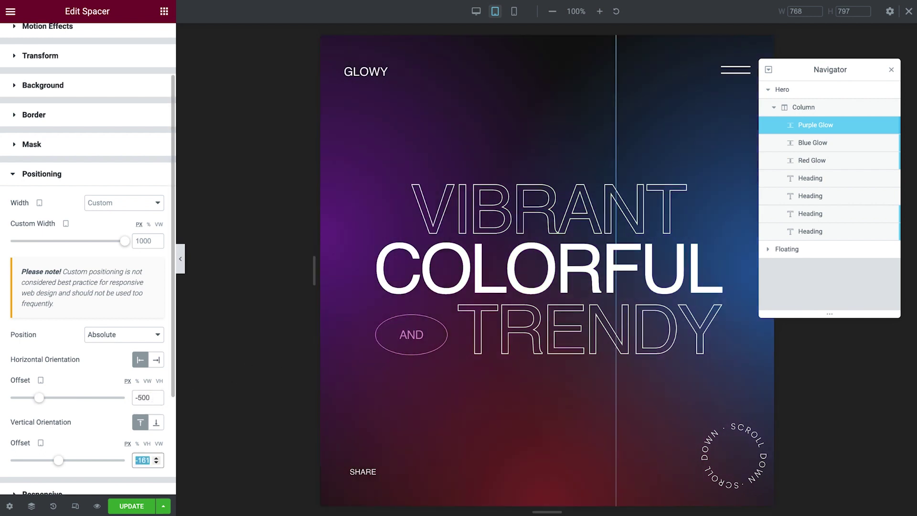
type("500")
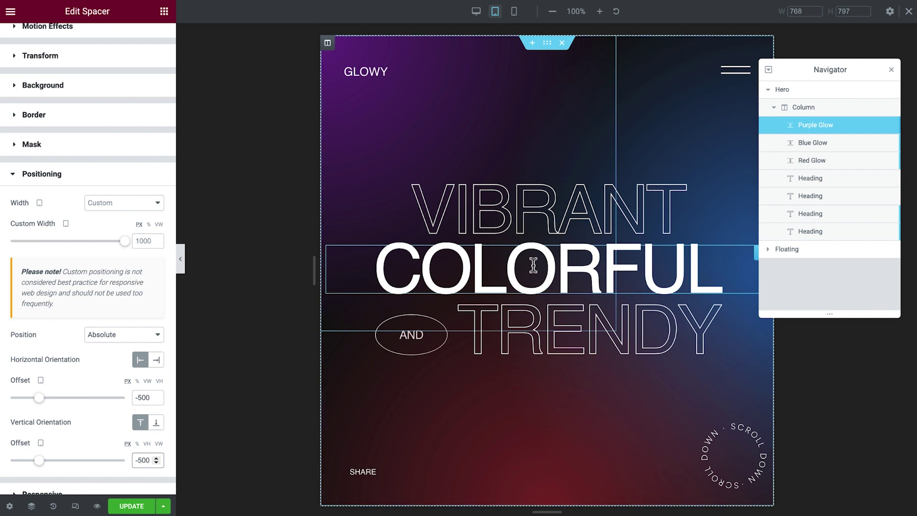
Set the Red Glow spacer's horizontal offset on tablet to 0 px.
left_click(850, 165)
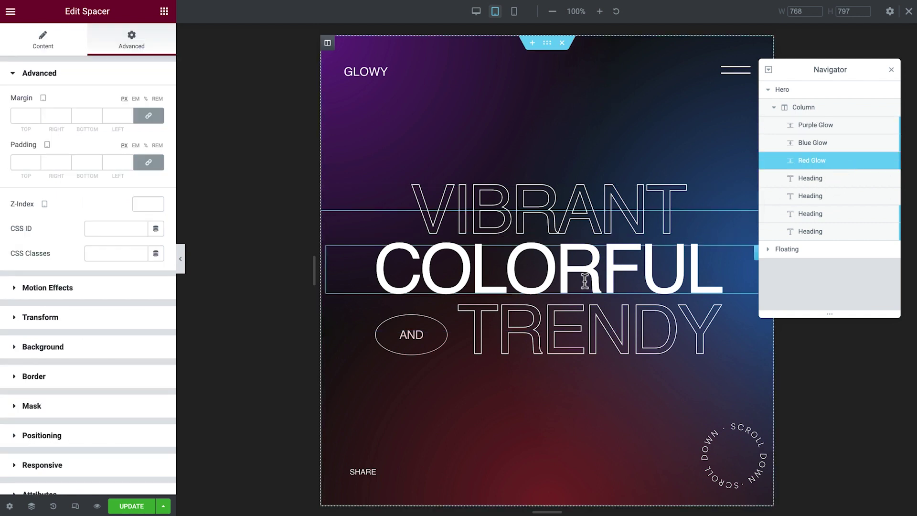
left_click(122, 440)
left_click(138, 474)
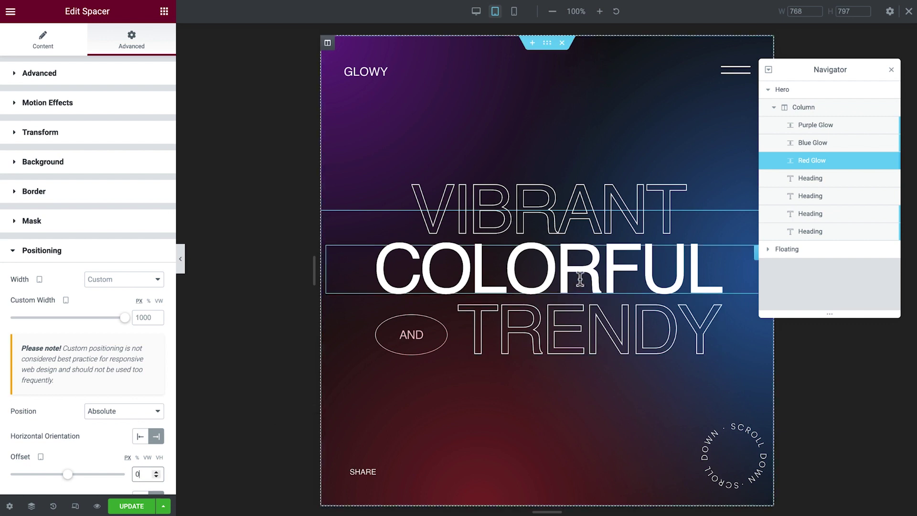
left_click(777, 151)
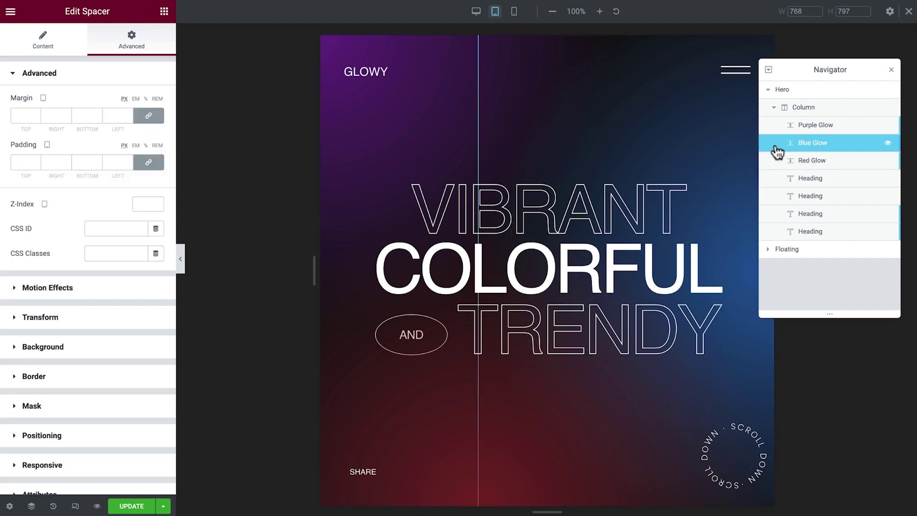
Switch the responsive view to mobile and set the Purple Glow spacer's space to 600 px.
left_click(513, 14)
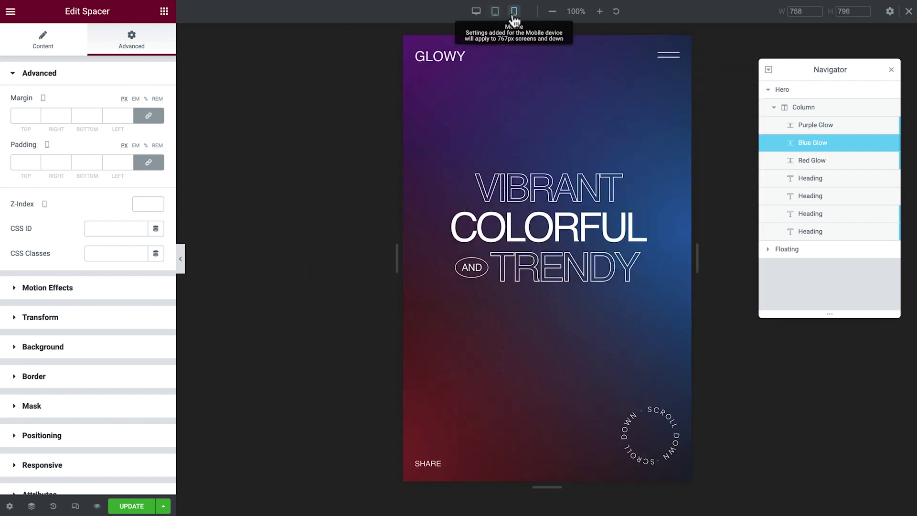
left_click(796, 128)
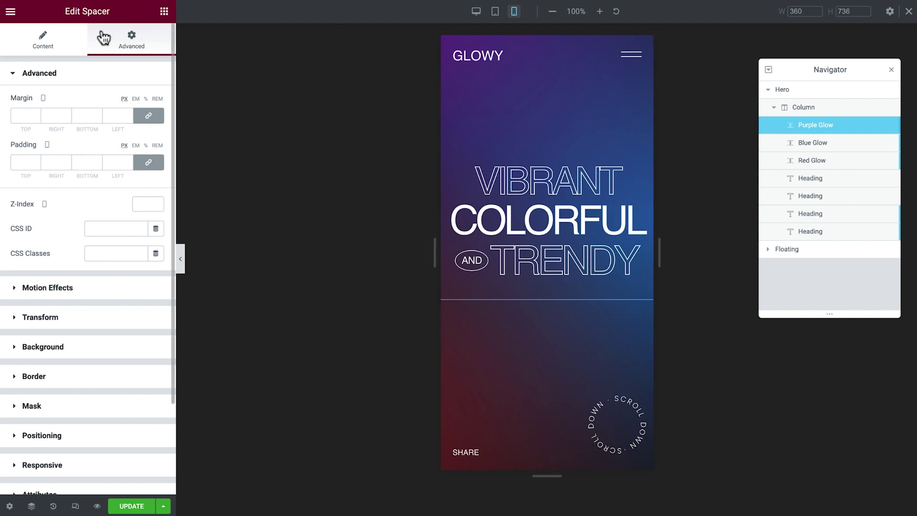
left_click(74, 40)
double_click(143, 115)
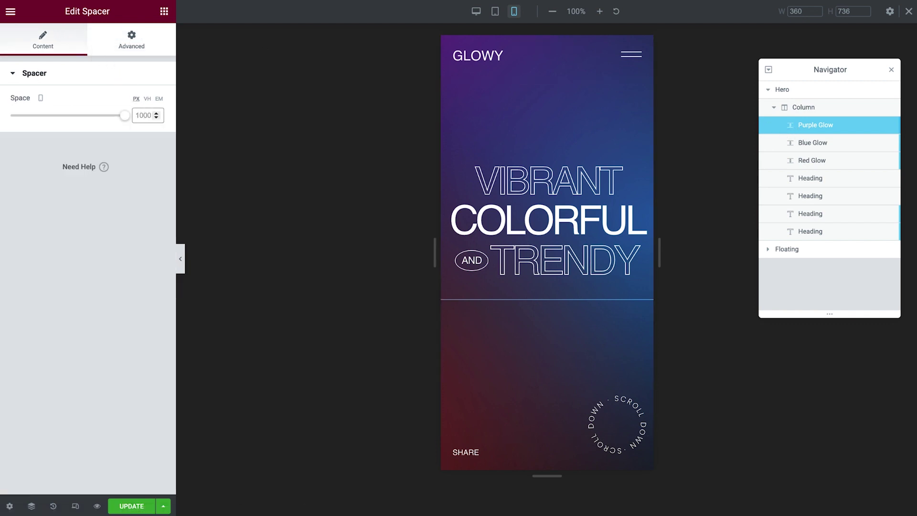
type("600")
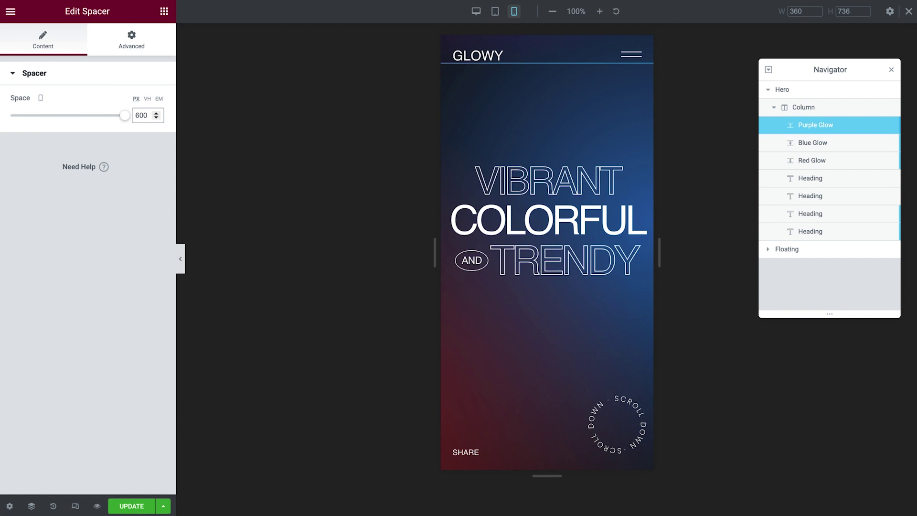
Set the Purple Glow spacer's custom width on mobile to 600 px.
left_click(134, 54)
left_click(87, 435)
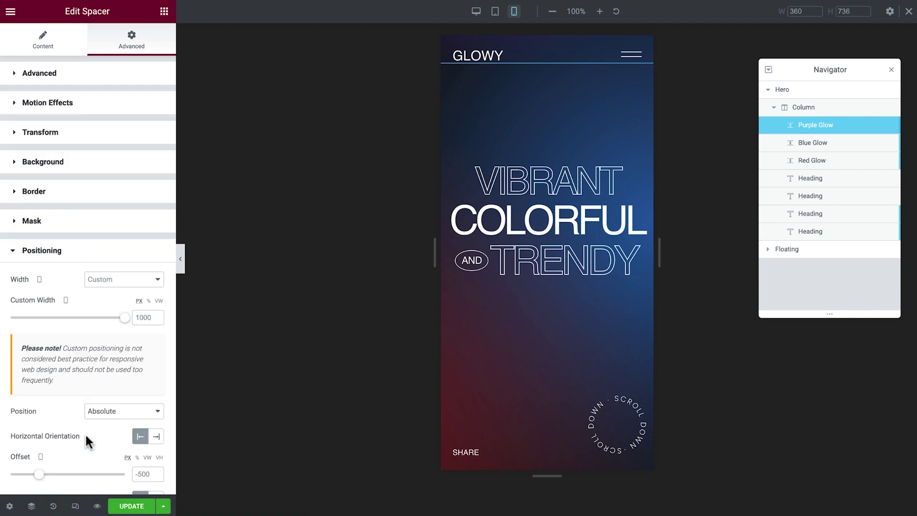
double_click(154, 325)
type("600")
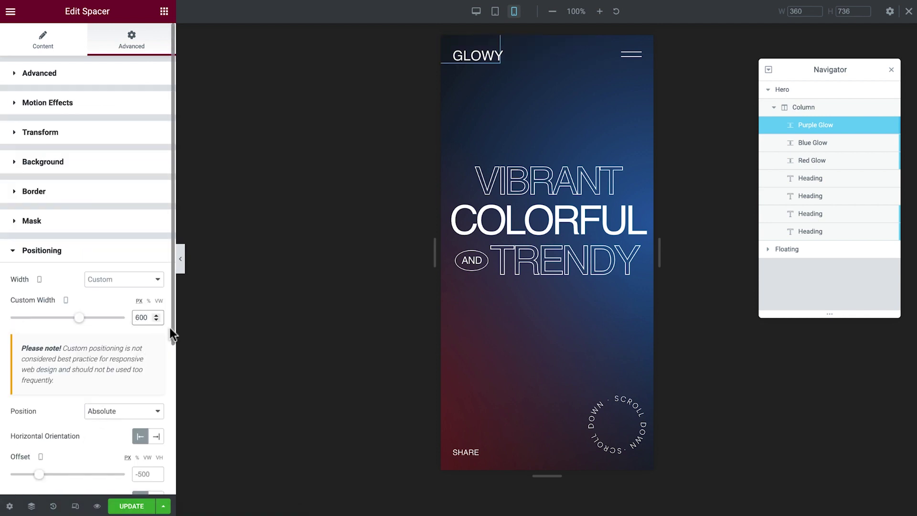
Set the Purple Glow spacer's mobile offsets to -300 px horizontally and -200 px vertically.
scroll(170, 334, "down", 3)
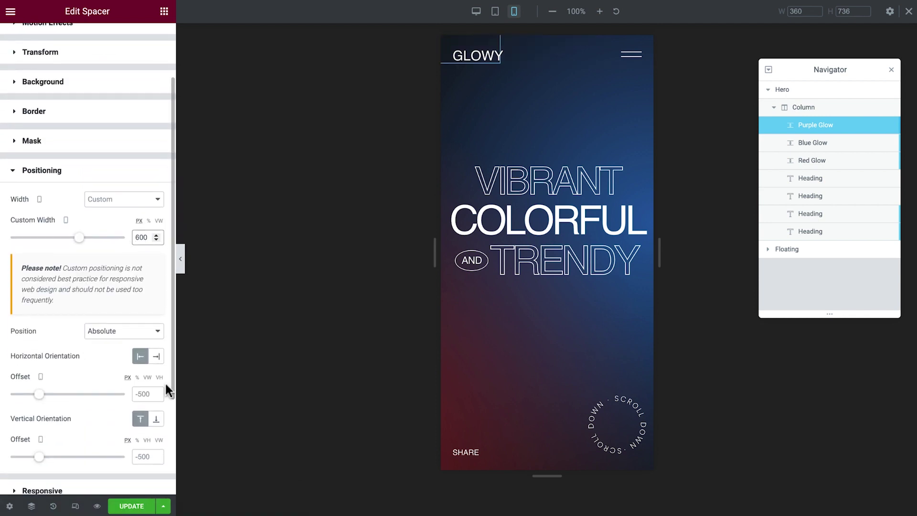
left_click(145, 394)
type("-300")
double_click(143, 456)
type("-200")
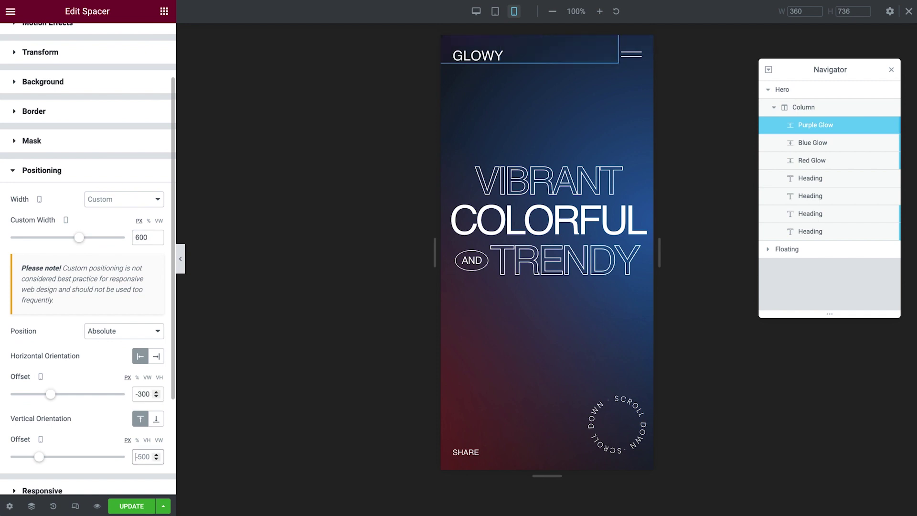
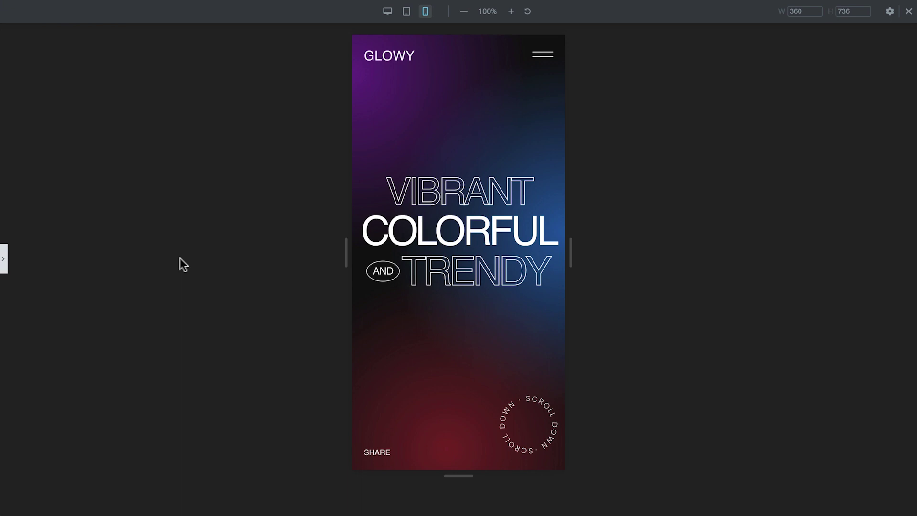
Return to the desktop view with the editing panel restored and show the Navigator.
left_click(5, 260)
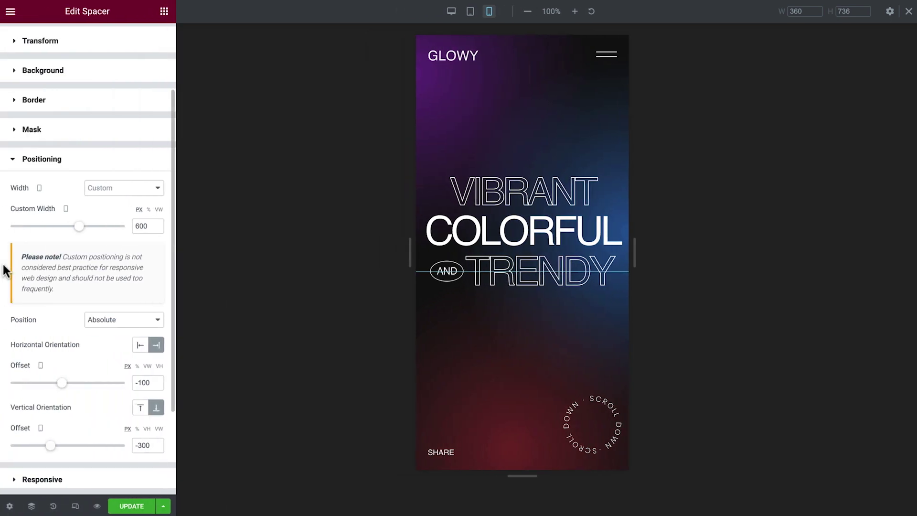
left_click(74, 505)
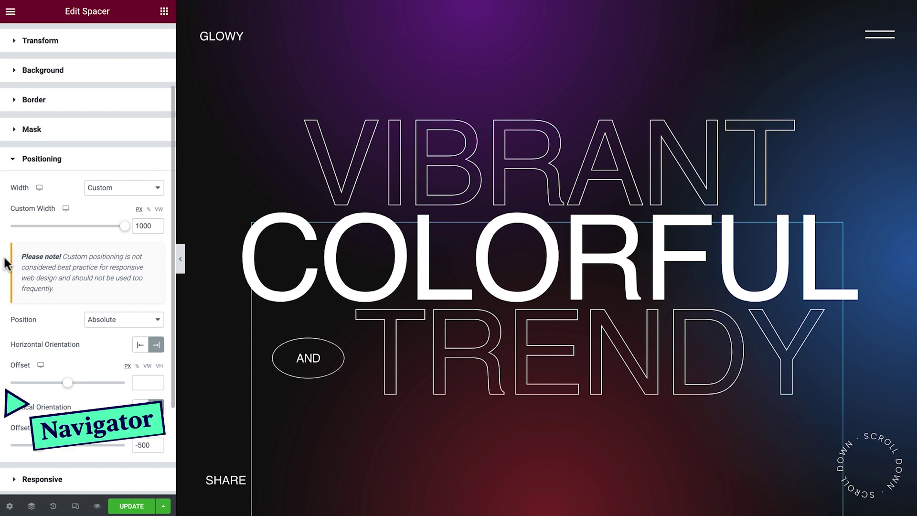
key("ctrl+i")
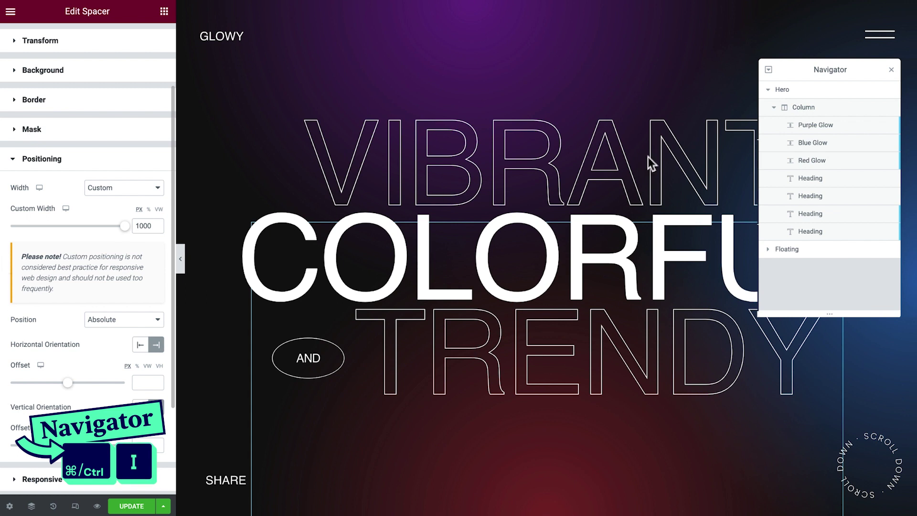
Copy the Purple Glow, Blue Glow and Red Glow spacers together.
left_click(831, 127)
left_click(835, 144, "ctrl")
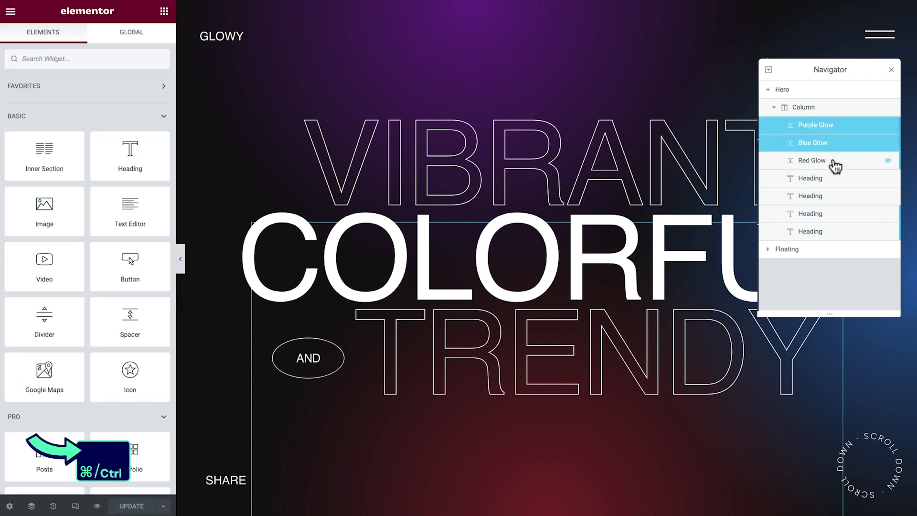
left_click(835, 162, "ctrl")
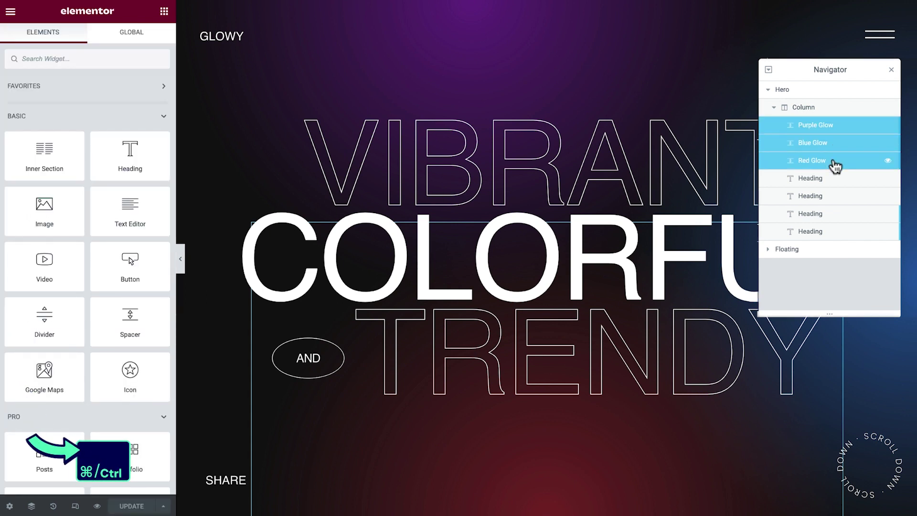
right_click(835, 165)
left_click(836, 211)
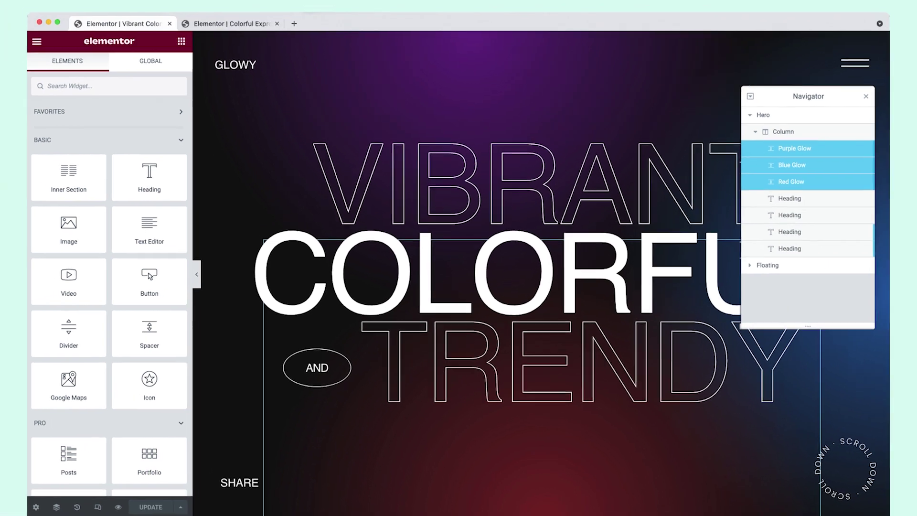
Switch to the Colorful Expression page and paste the copied glow spacers into its hero column.
key("ctrl+Tab")
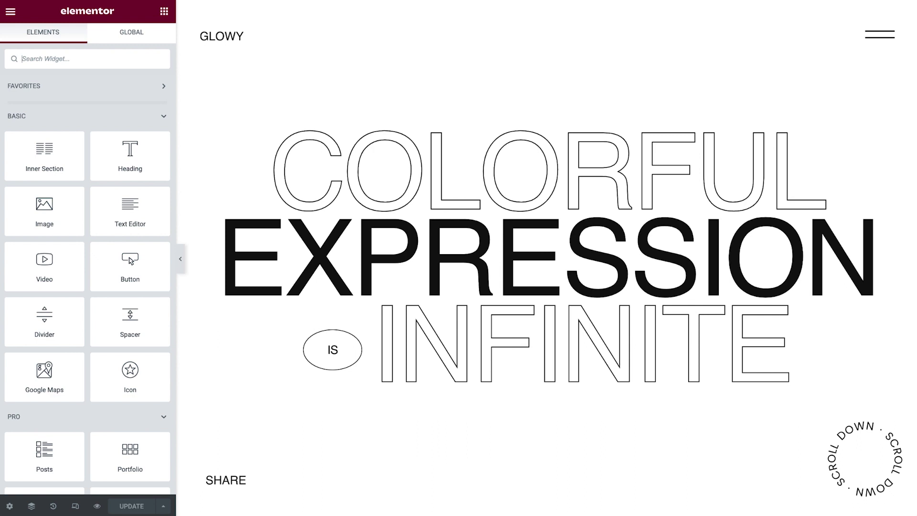
right_click(574, 323)
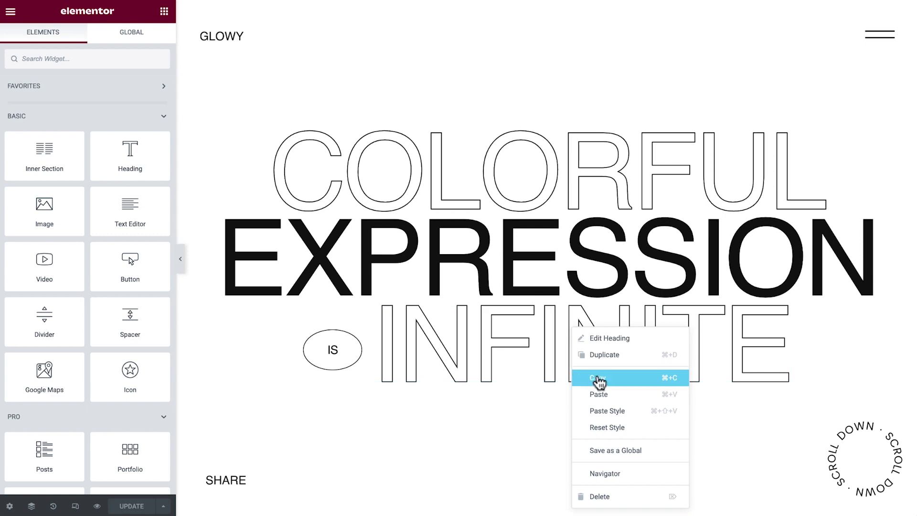
left_click(602, 396)
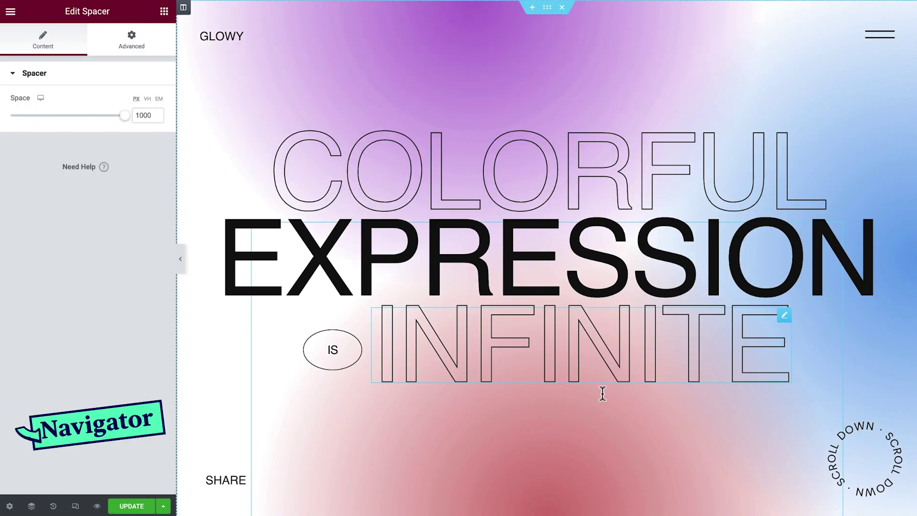
Anchor the pasted Purple Glow spacer to the right and bottom with a vertical offset of -500 px.
key("ctrl+i")
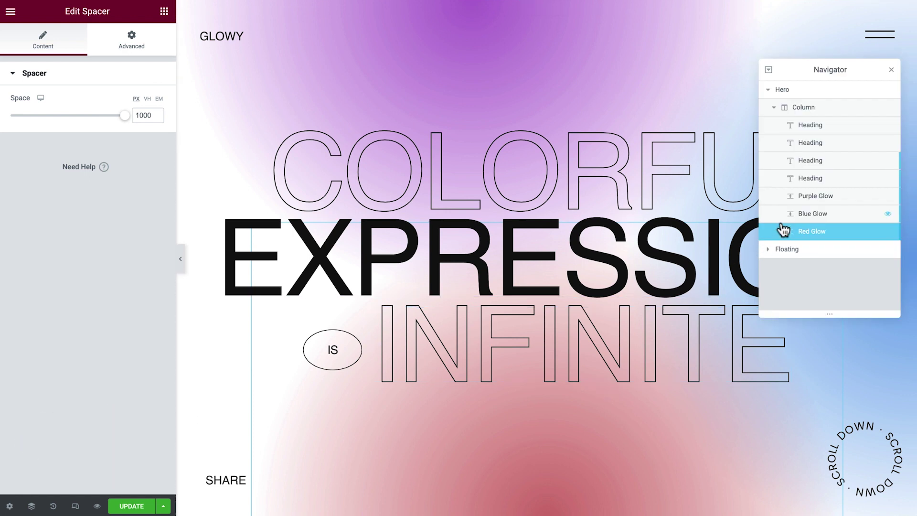
left_click(803, 200)
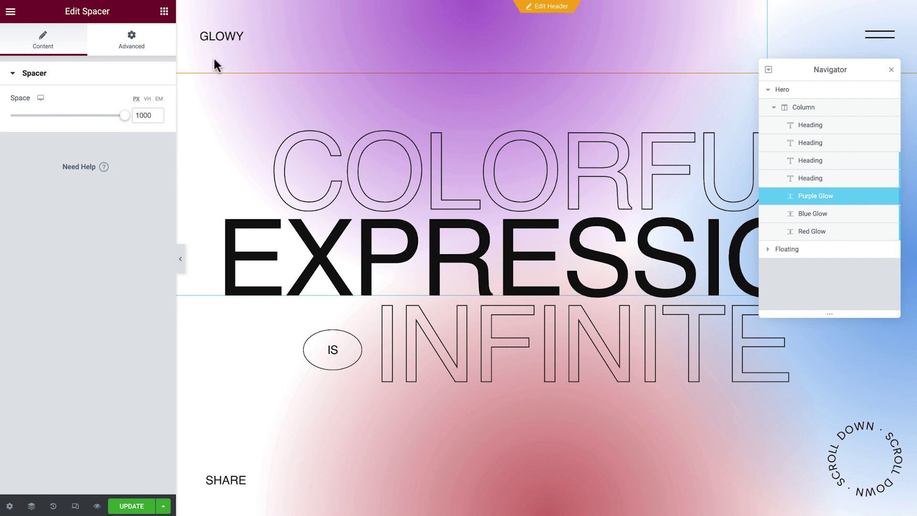
left_click(149, 54)
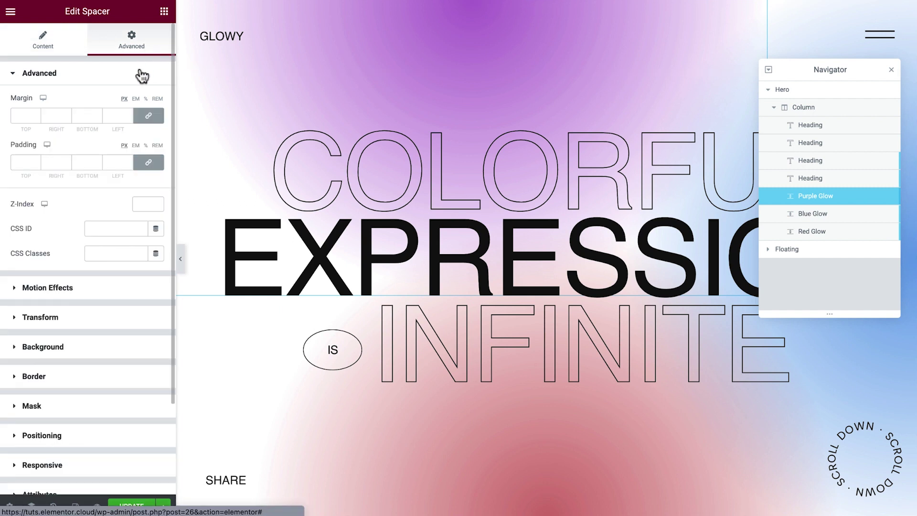
left_click(105, 438)
left_click_drag(171, 334, 170, 408)
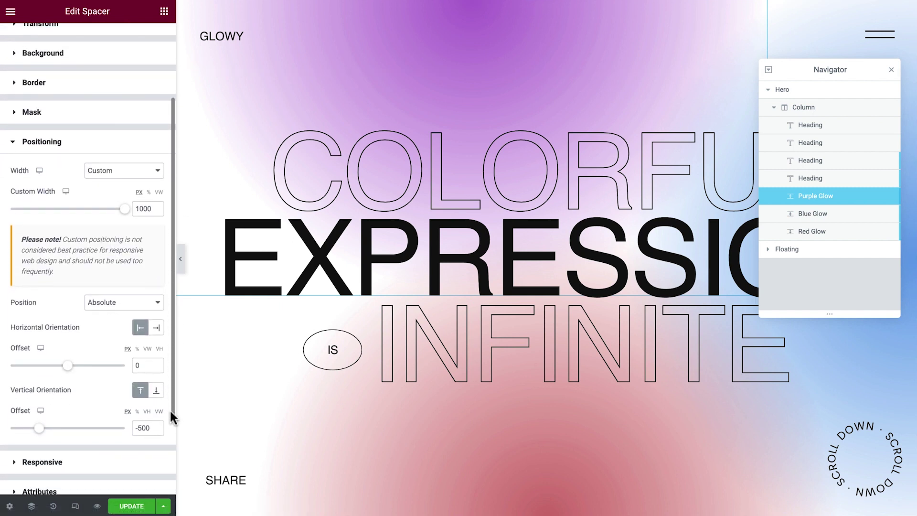
left_click(157, 328)
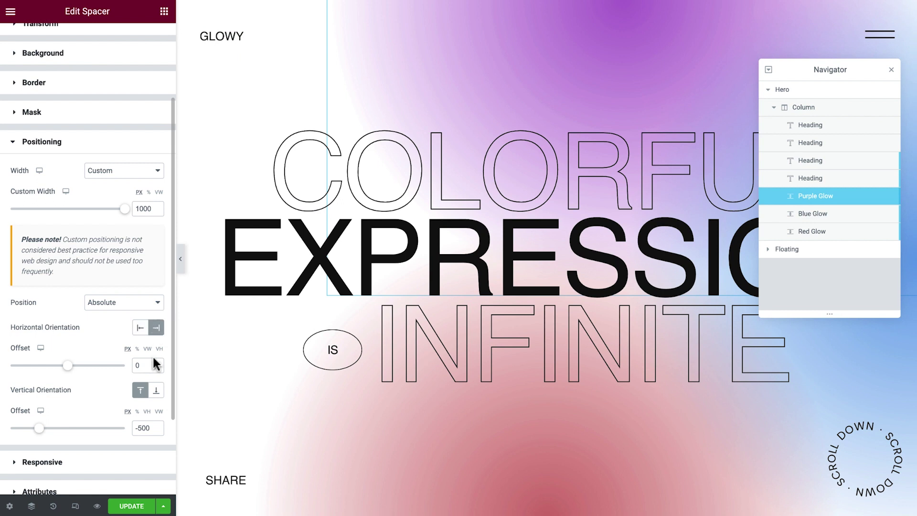
left_click(156, 390)
type("-500")
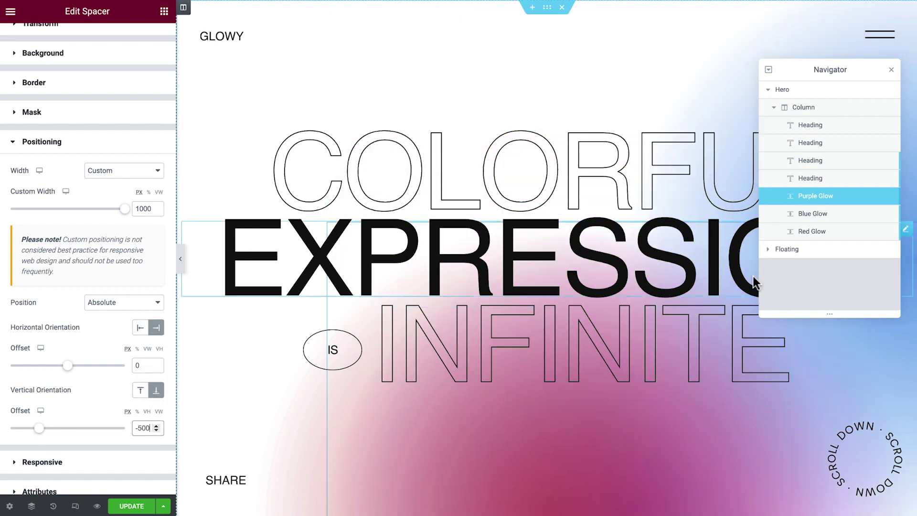
Anchor the pasted Blue Glow spacer to the left with a 0 px horizontal offset and a -700 px vertical offset.
left_click(853, 216)
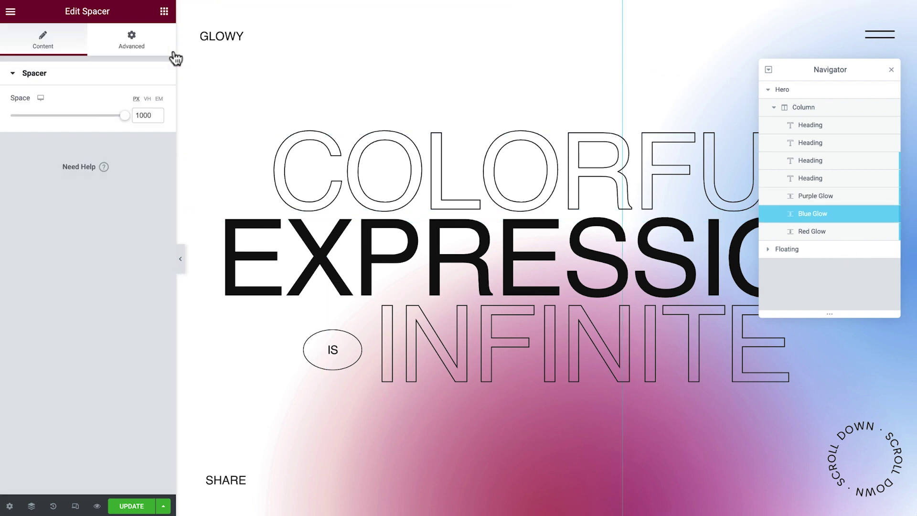
left_click(143, 46)
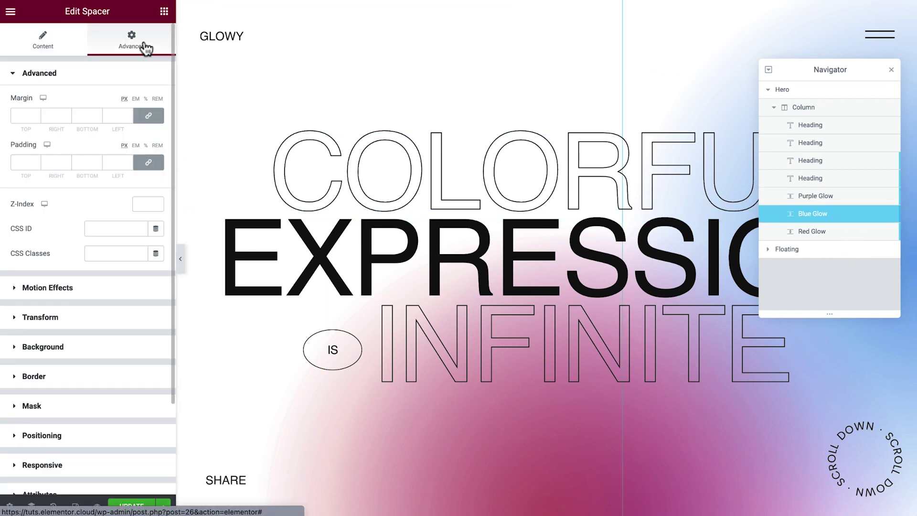
left_click(90, 435)
scroll(162, 360, "down", 3)
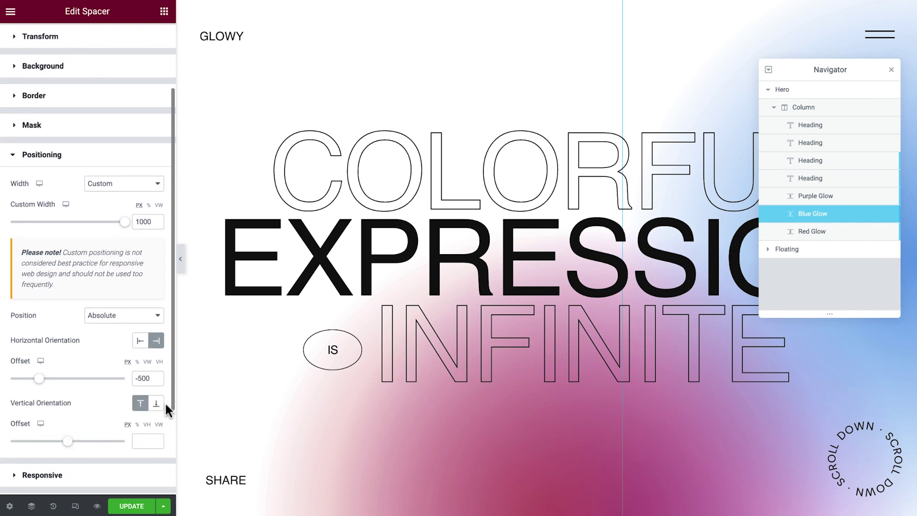
left_click(140, 333)
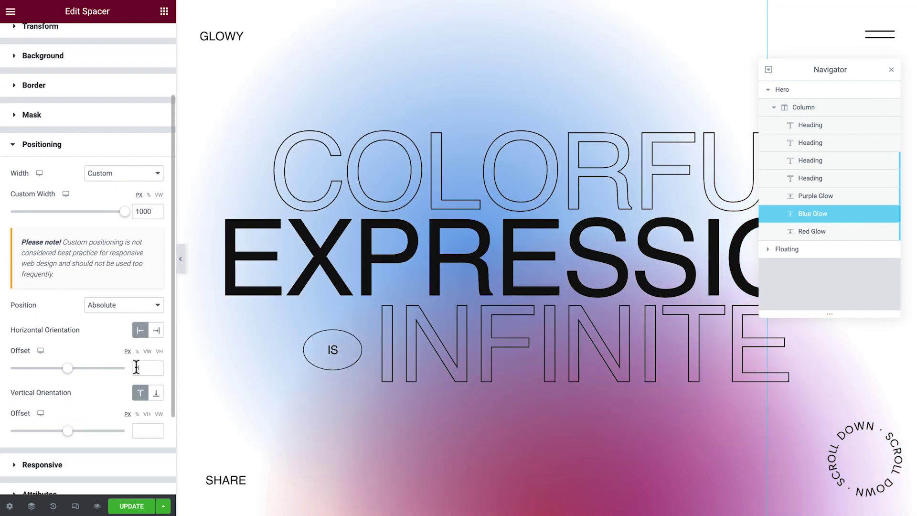
left_click(141, 430)
type("-700")
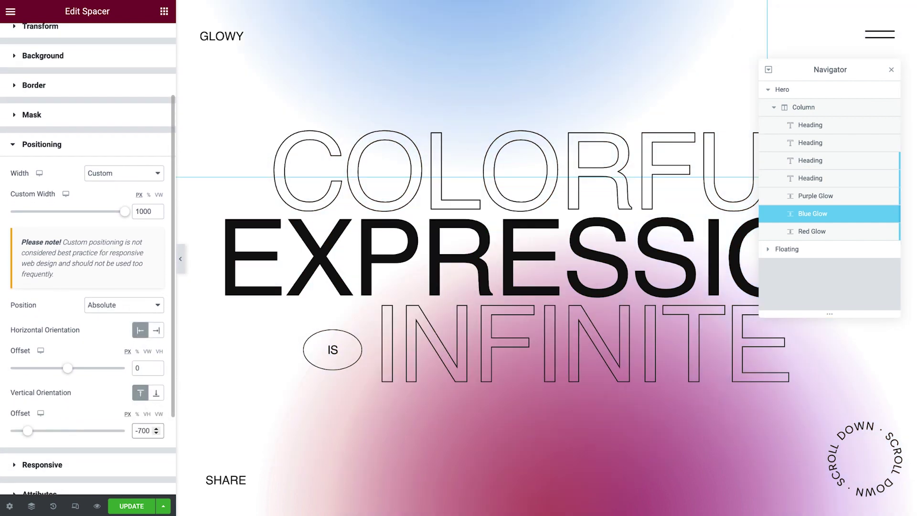
Set the pasted Red Glow spacer's horizontal offset to -500 px and its vertical offset to -250 px.
left_click(793, 233)
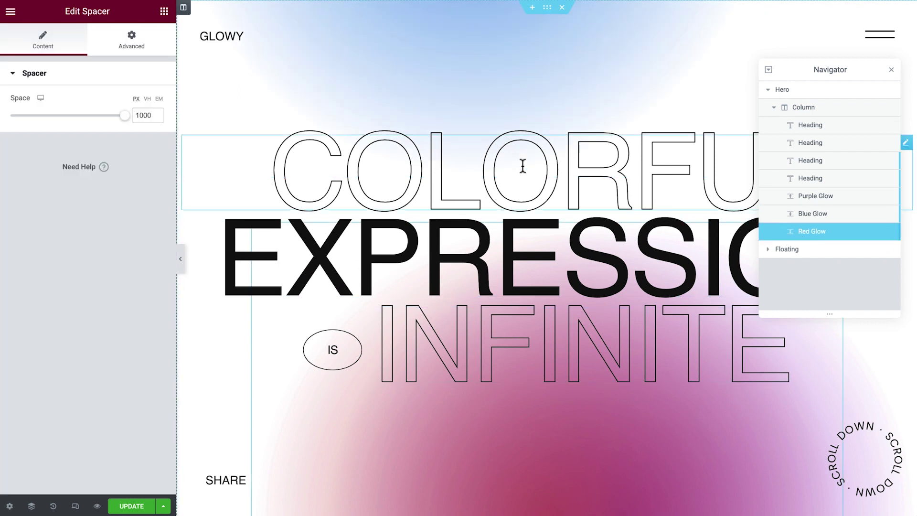
left_click(120, 44)
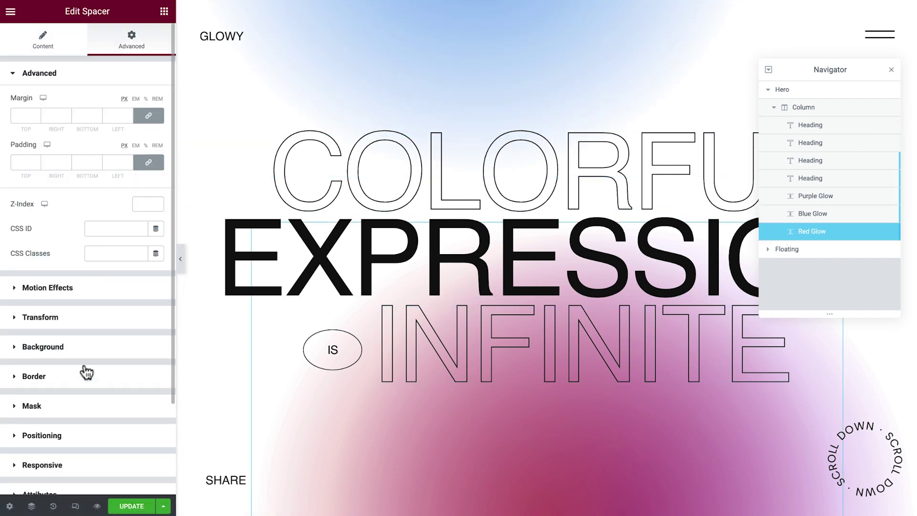
left_click(75, 433)
scroll(170, 343, "down", 1)
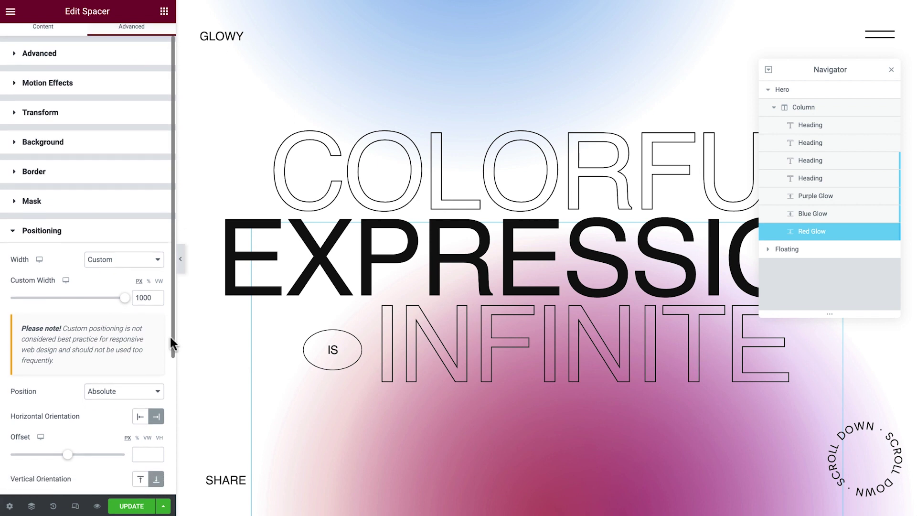
scroll(170, 344, "down", 2)
type("500")
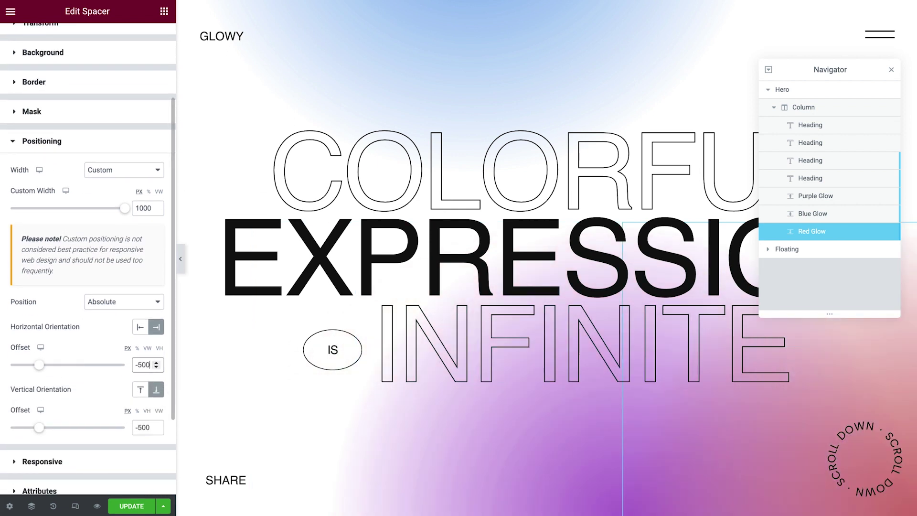
double_click(152, 427)
type("250")
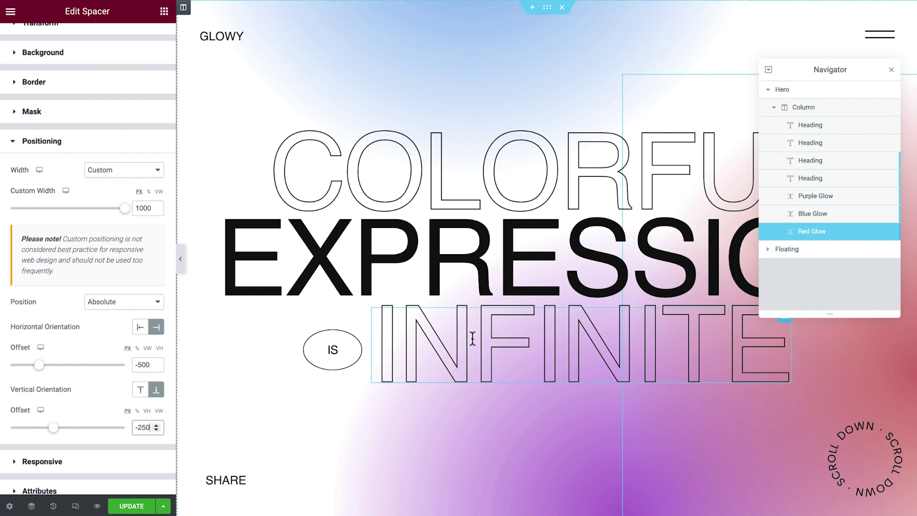
Duplicate the Red Glow spacer and anchor the copy to the left at -500 px and to the top at -250 px.
right_click(799, 233)
left_click(830, 261)
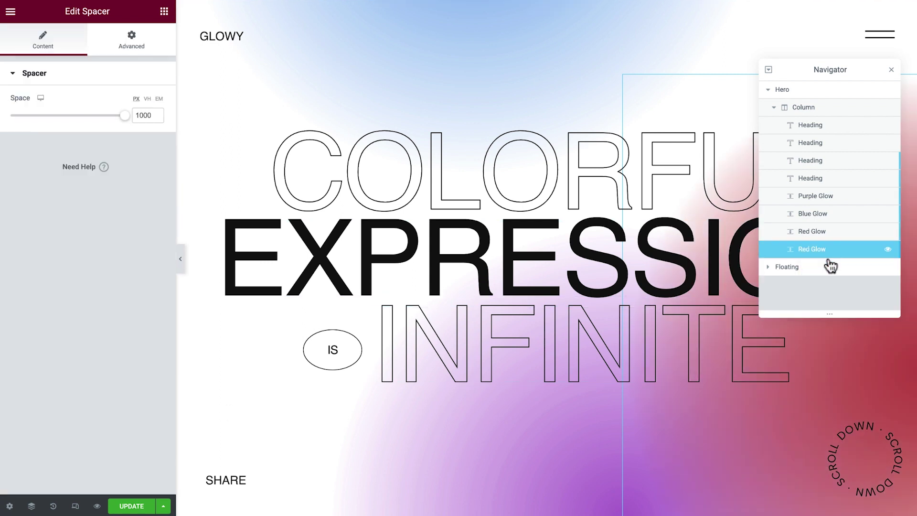
left_click(153, 48)
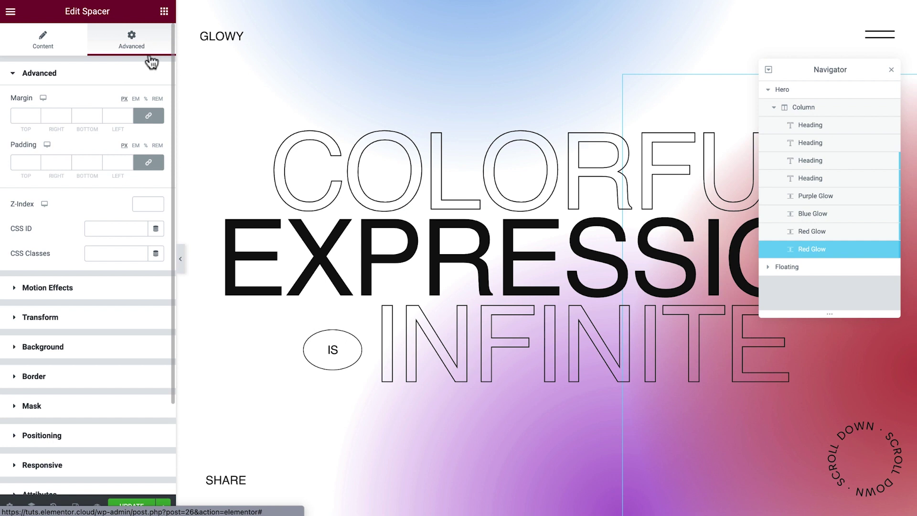
left_click(95, 434)
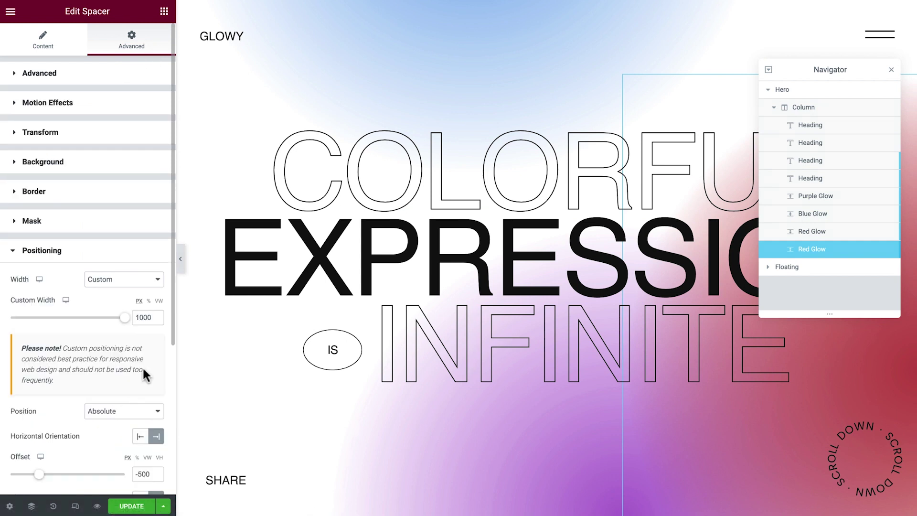
left_click_drag(170, 335, 171, 414)
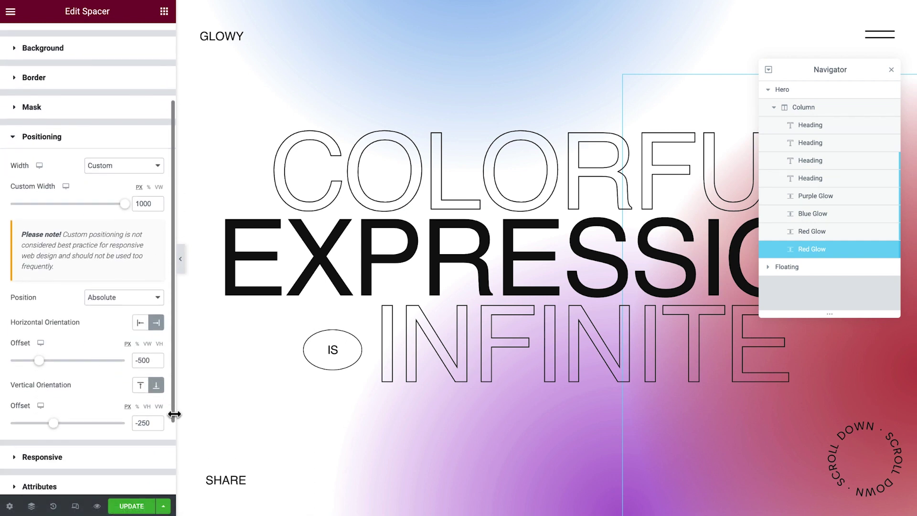
left_click(140, 322)
double_click(141, 358)
type("-500")
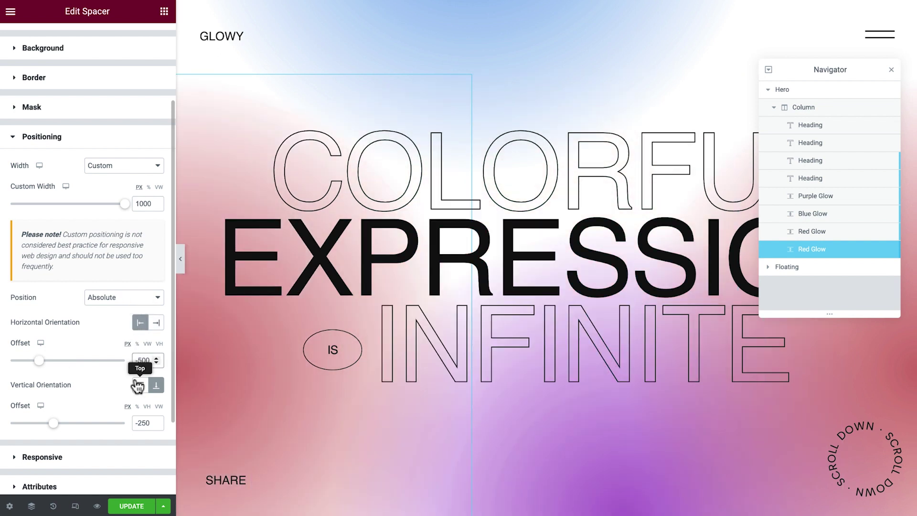
left_click(139, 385)
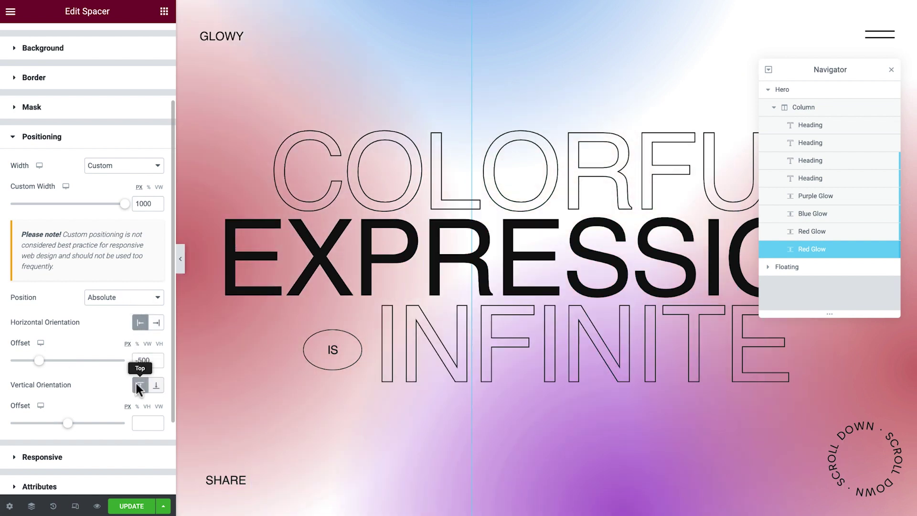
left_click(137, 422)
type("-250")
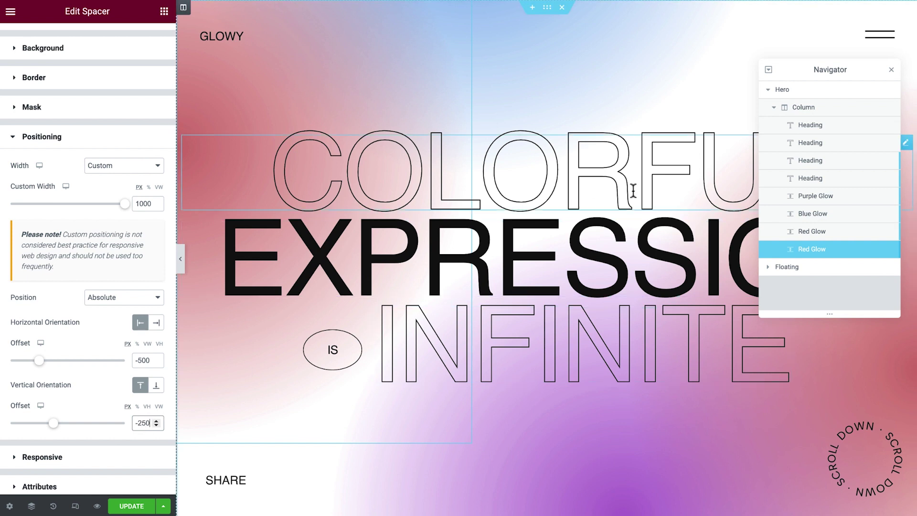
Give the Hero section the grain.png background image with Fixed attachment, and preview the page.
left_click(806, 98)
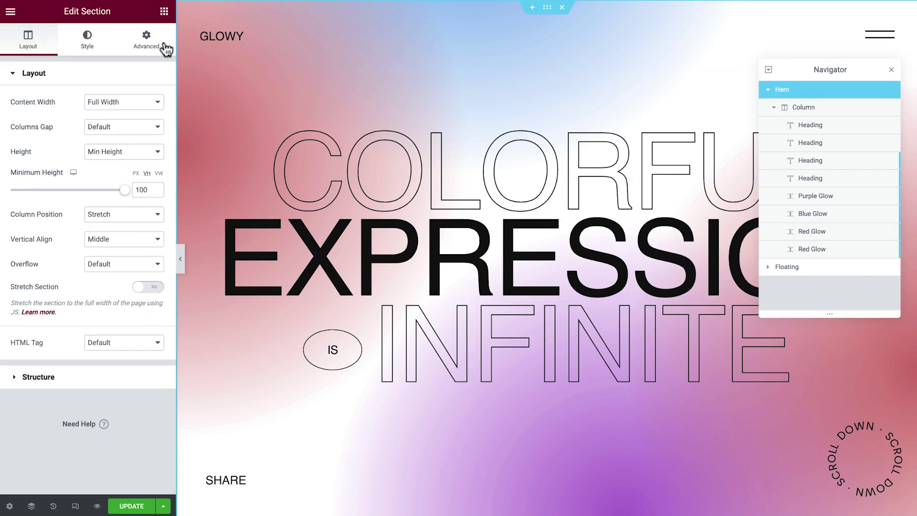
left_click(87, 42)
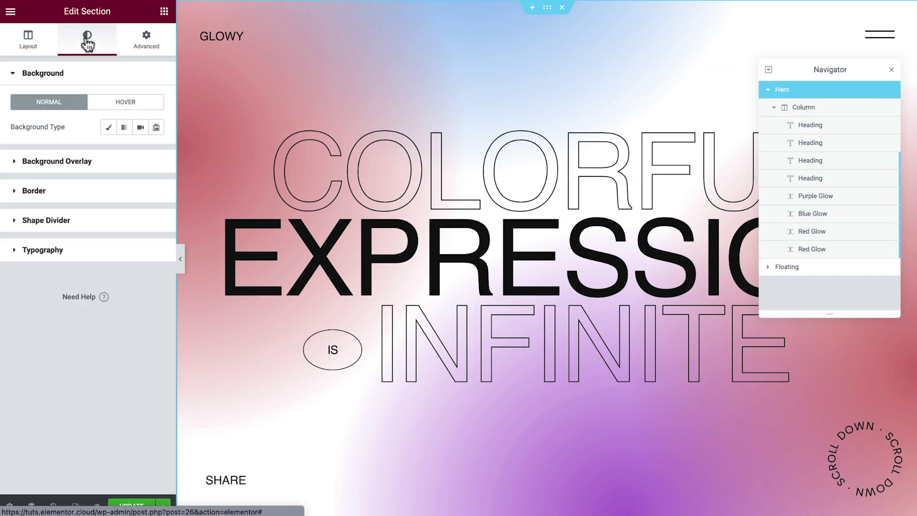
left_click(108, 128)
left_click(105, 196)
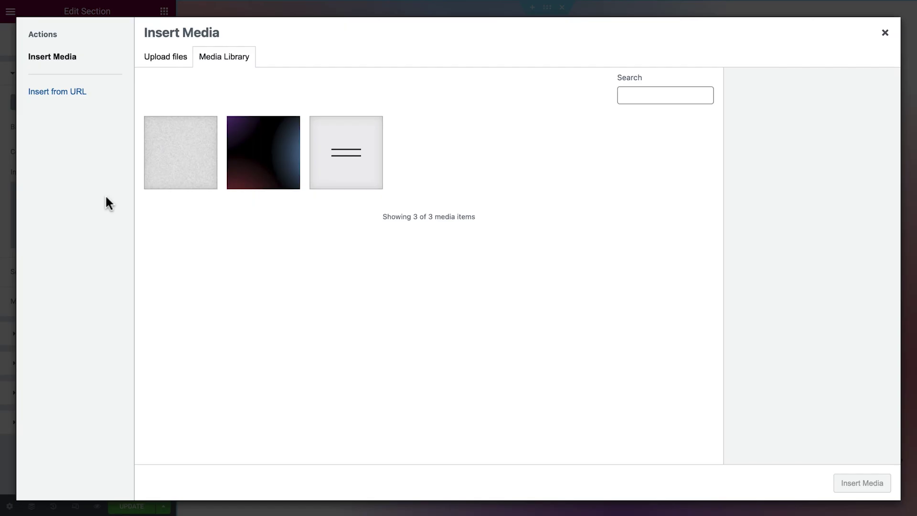
left_click(169, 164)
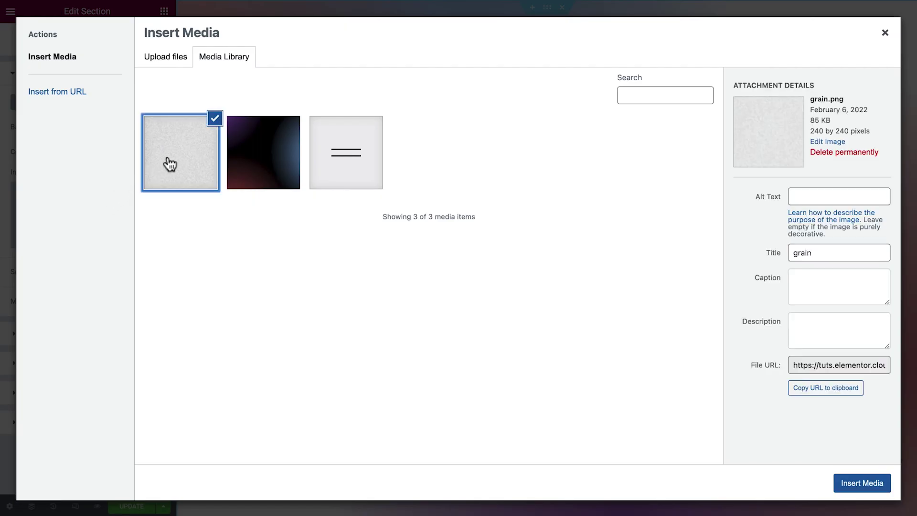
left_click(843, 489)
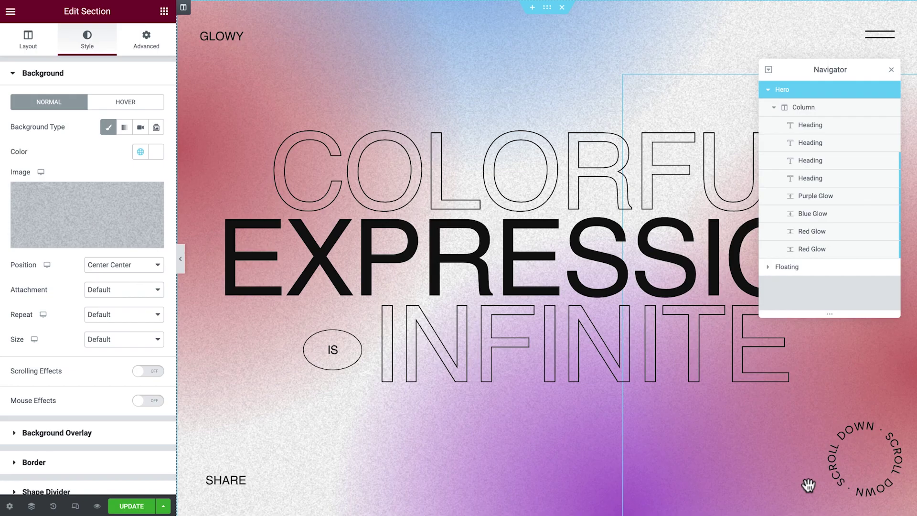
left_click(154, 293)
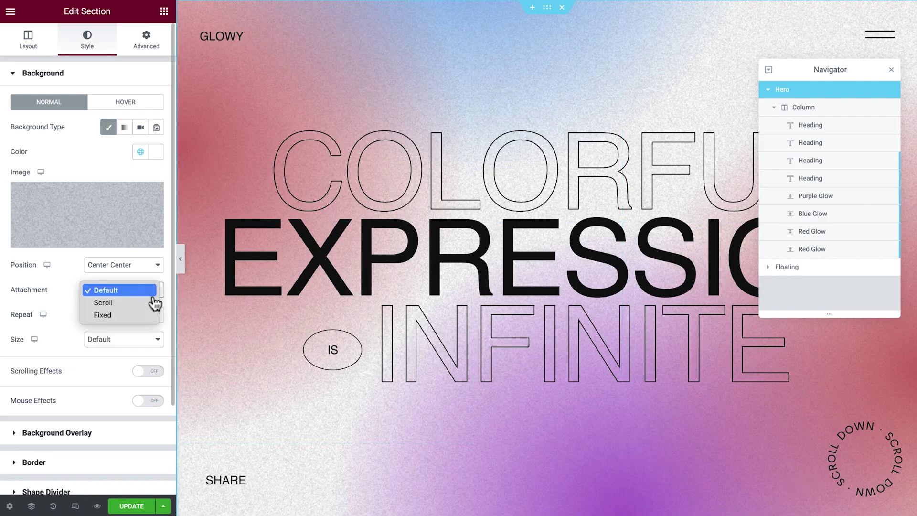
left_click(130, 316)
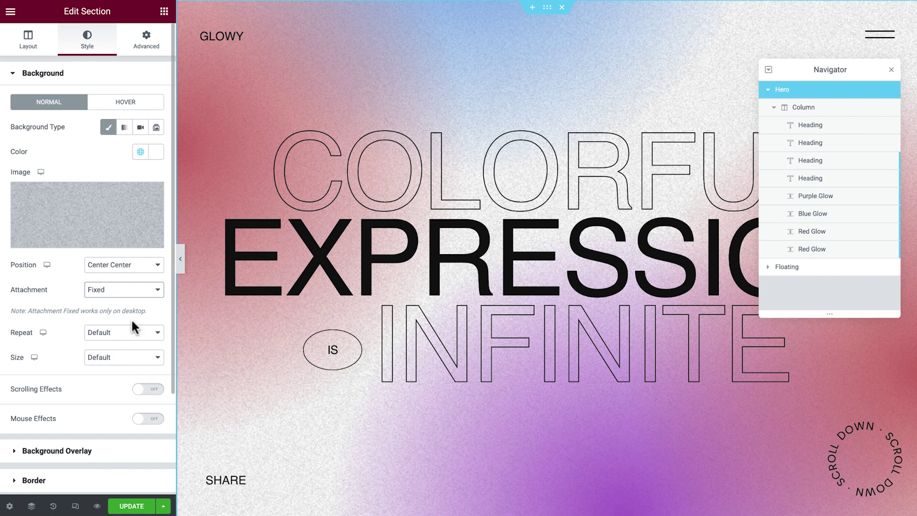
left_click(97, 507)
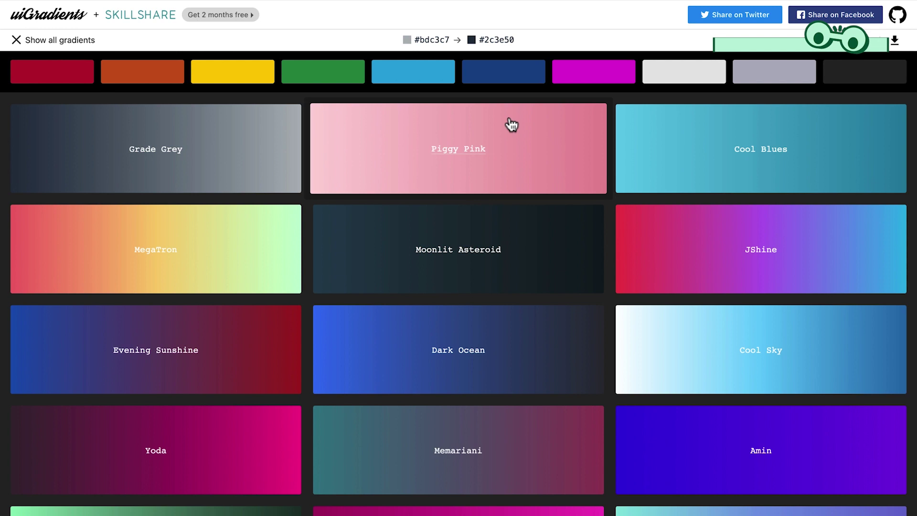
Browse the uiGradients gallery for a color palette and open the Wedding Day Blues gradient.
scroll(511, 123, "down", 3)
scroll(458, 282, "down", 14)
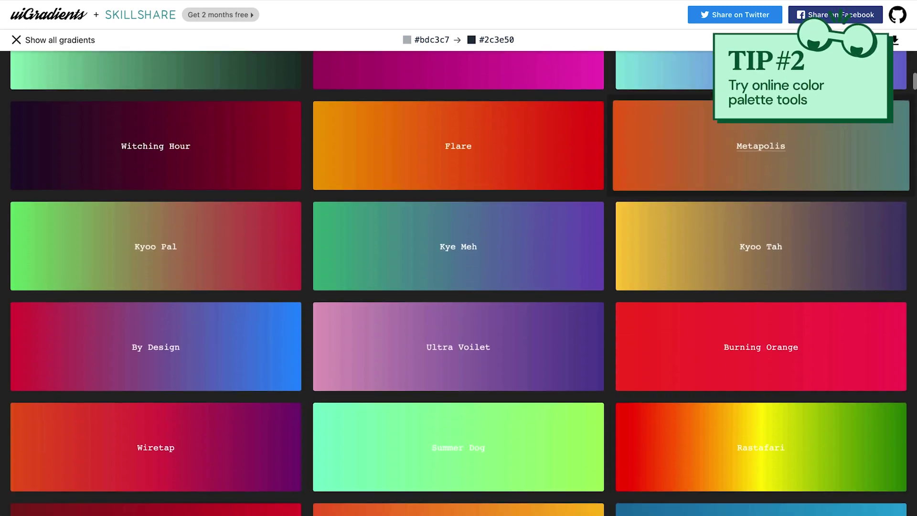
scroll(614, 117, "down", 6)
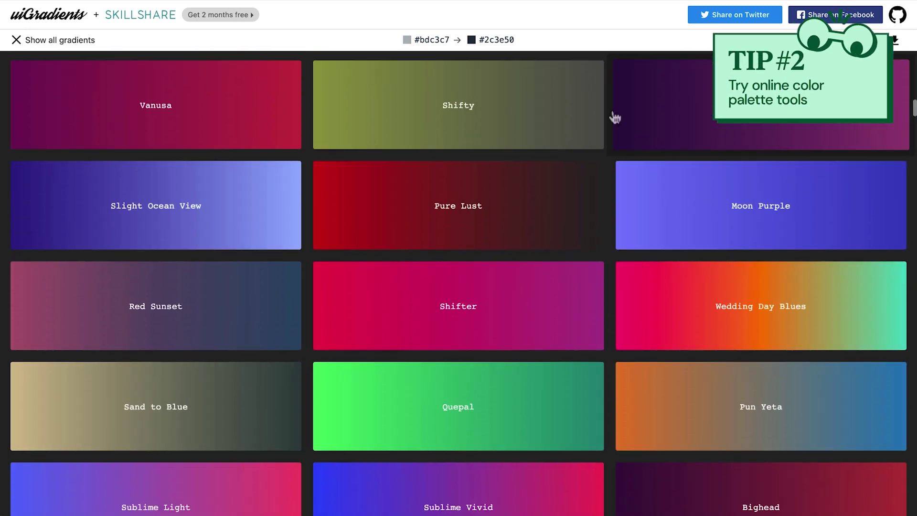
left_click(646, 302)
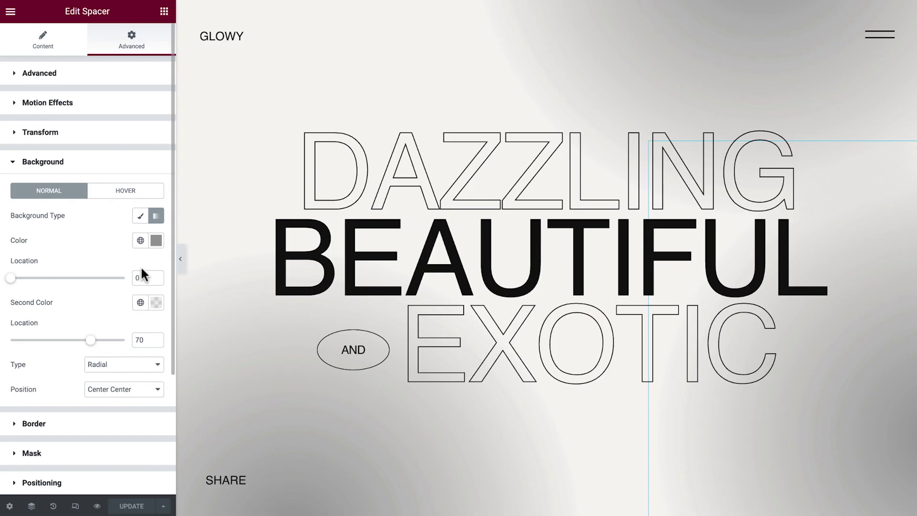
In the Elementor page with the Dazzling hero, set the selected glow's first gradient color to #40E0D0 and lower its opacity to reach #40E0D099.
left_click(156, 240)
type("#40E0D0")
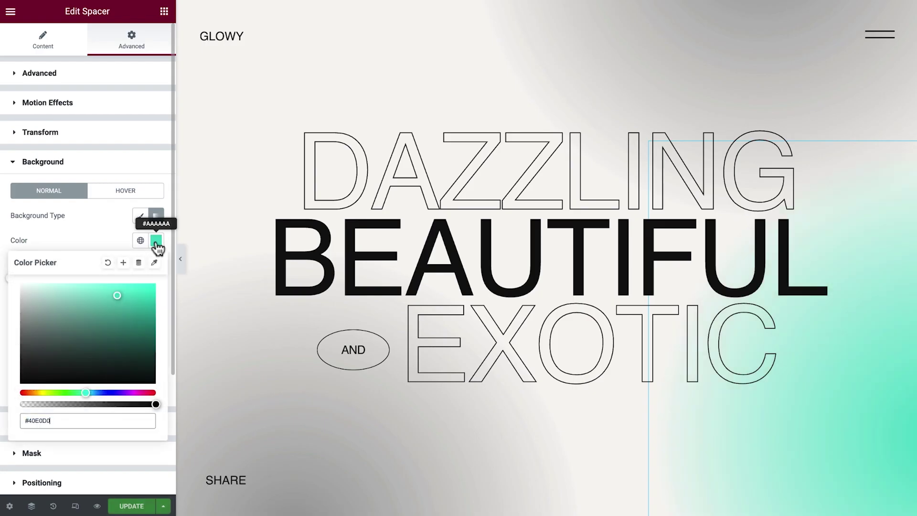
left_click_drag(155, 404, 102, 408)
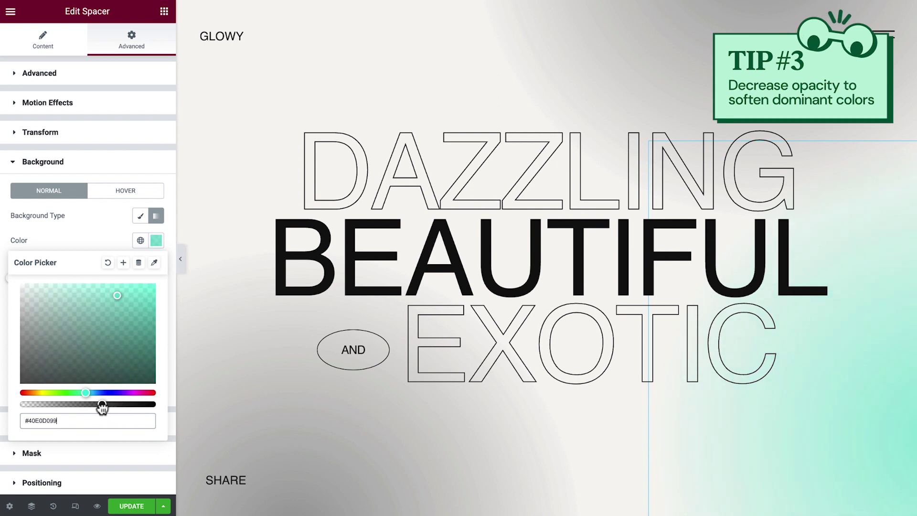
left_click(156, 241)
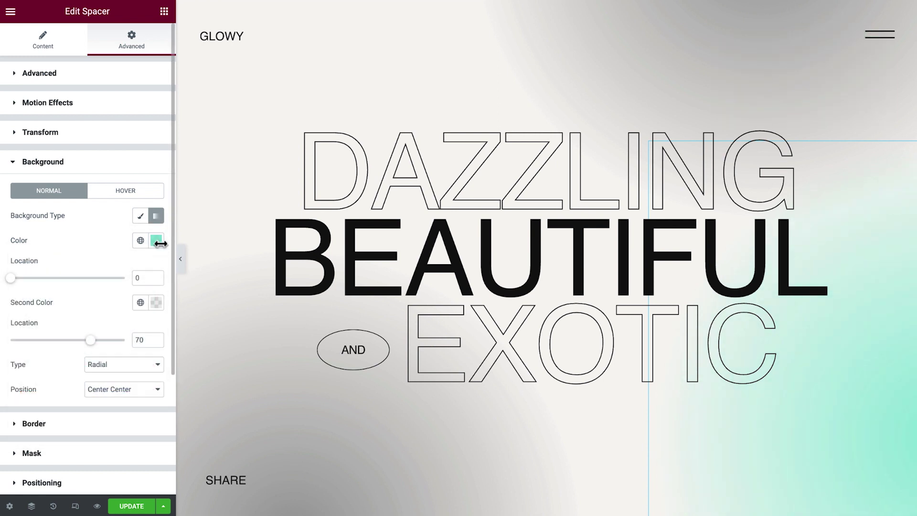
Duplicate the turquoise glow into the hero's upper-left corner, and move the pink glow down toward the hero's right edge.
right_click(764, 414)
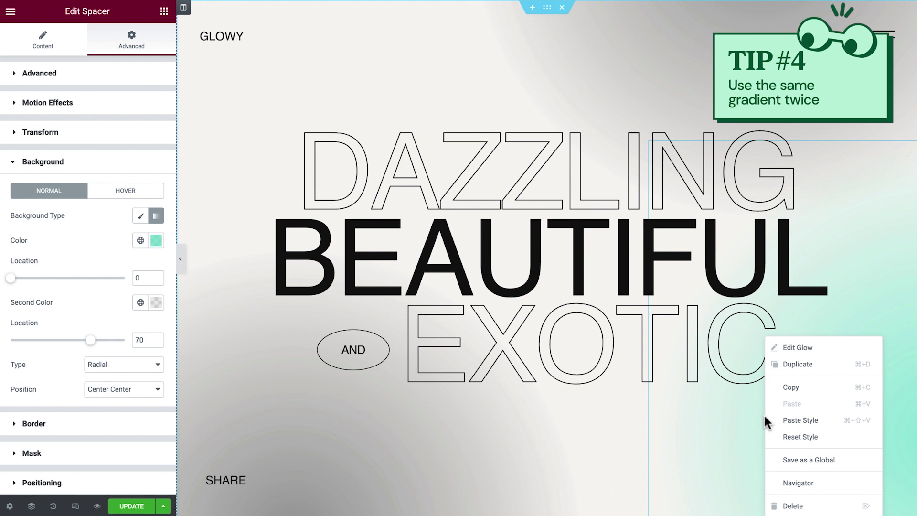
left_click(787, 365)
left_click_drag(880, 468, 177, 119)
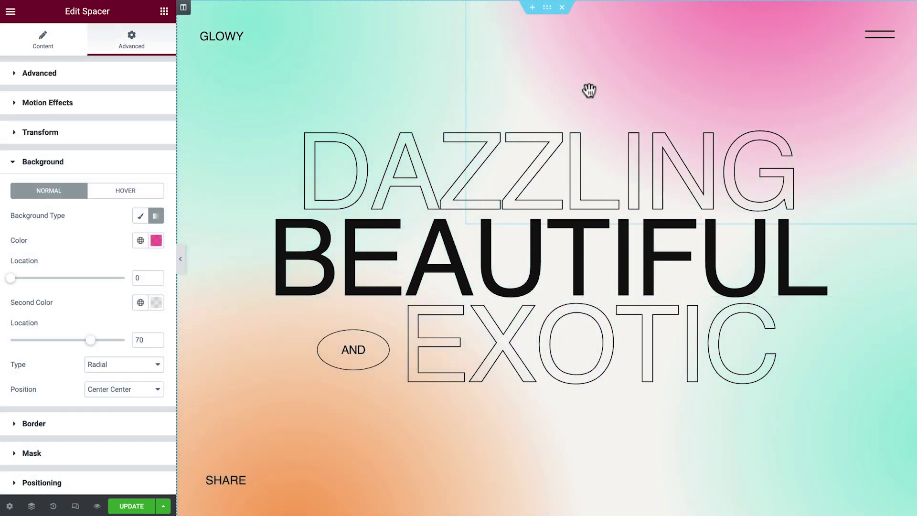
left_click_drag(594, 110, 686, 241)
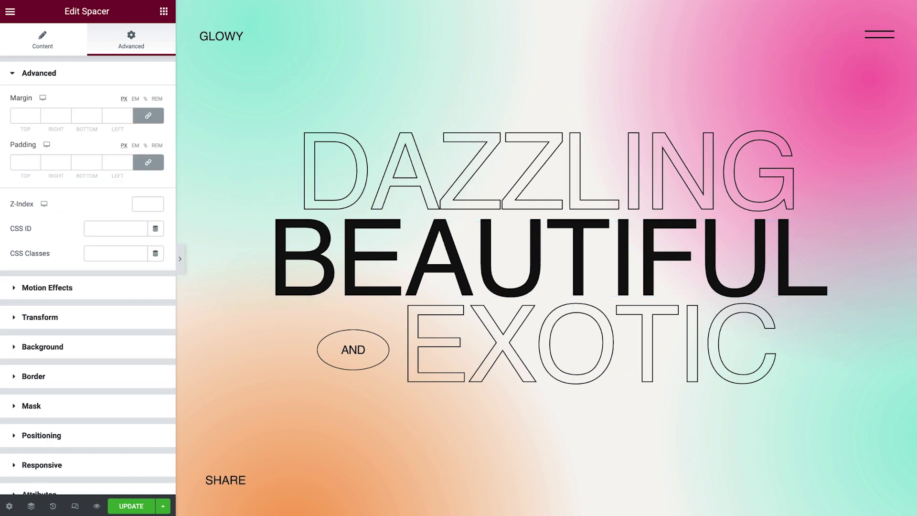
key("ctrl+p")
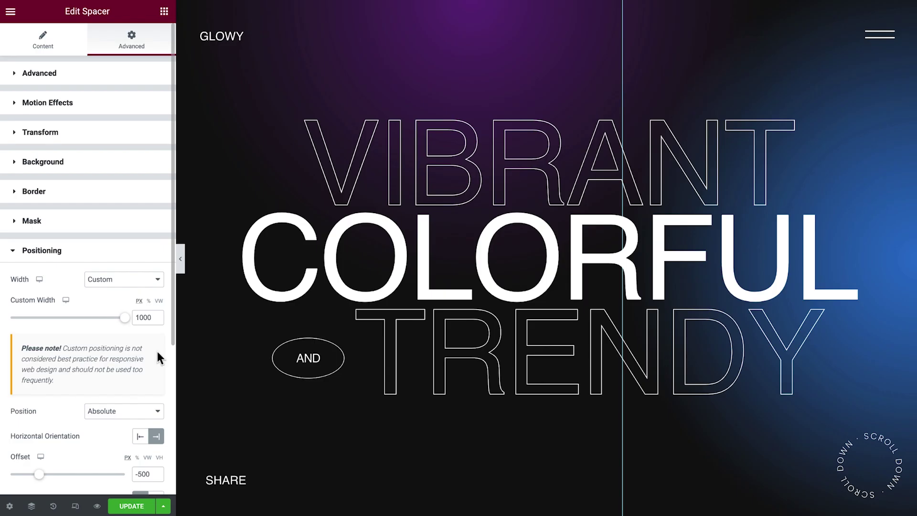
On the dark Vibrant hero, clear the selected glow spacer's horizontal offset and anchor it to the bottom with a -500 px vertical offset.
scroll(157, 351, "down", 3)
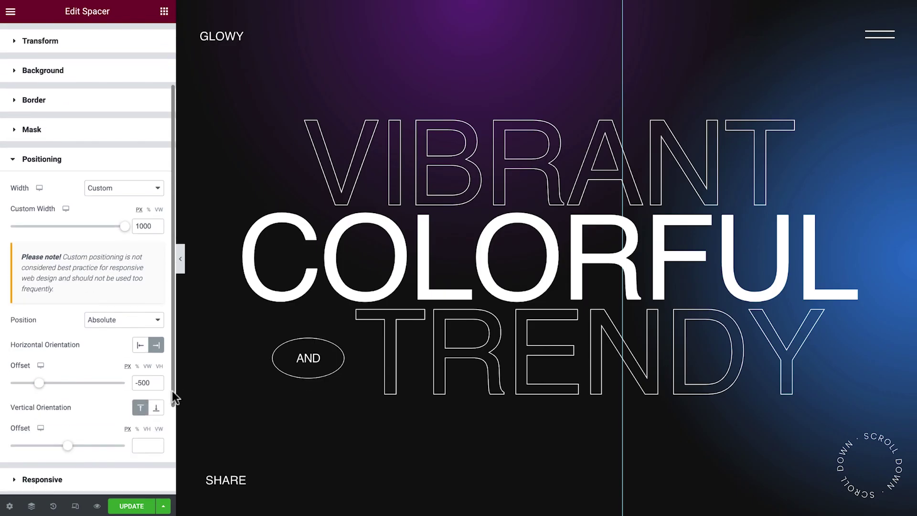
double_click(138, 382)
key("BackSpace")
left_click(155, 408)
left_click(138, 445)
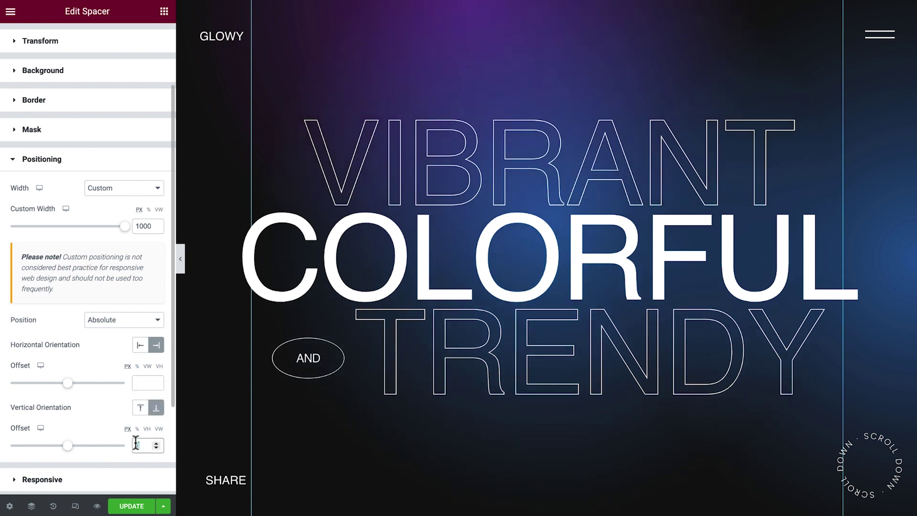
type("-500")
Change the bottom glow's first gradient color to a semi-transparent red, #C54545AB.
left_click(82, 72)
left_click(140, 239)
left_click(95, 398)
left_click(156, 241)
left_click_drag(154, 404, 110, 406)
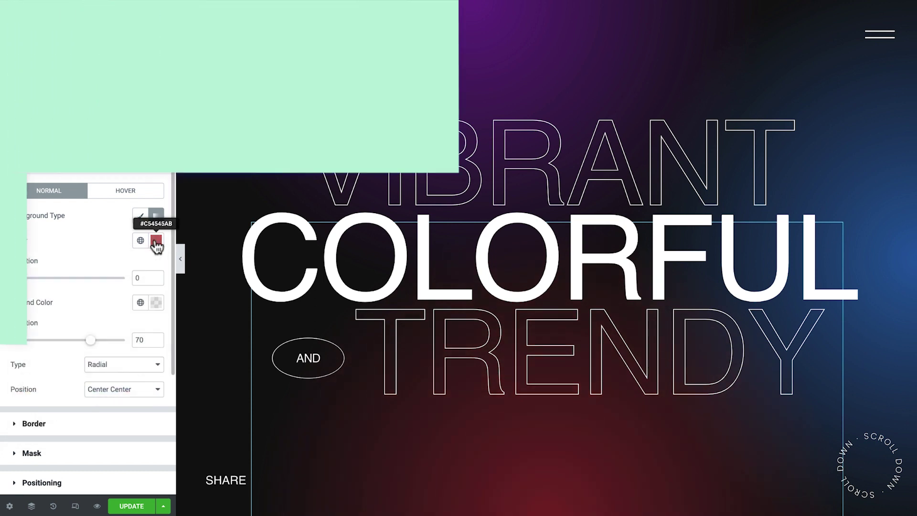